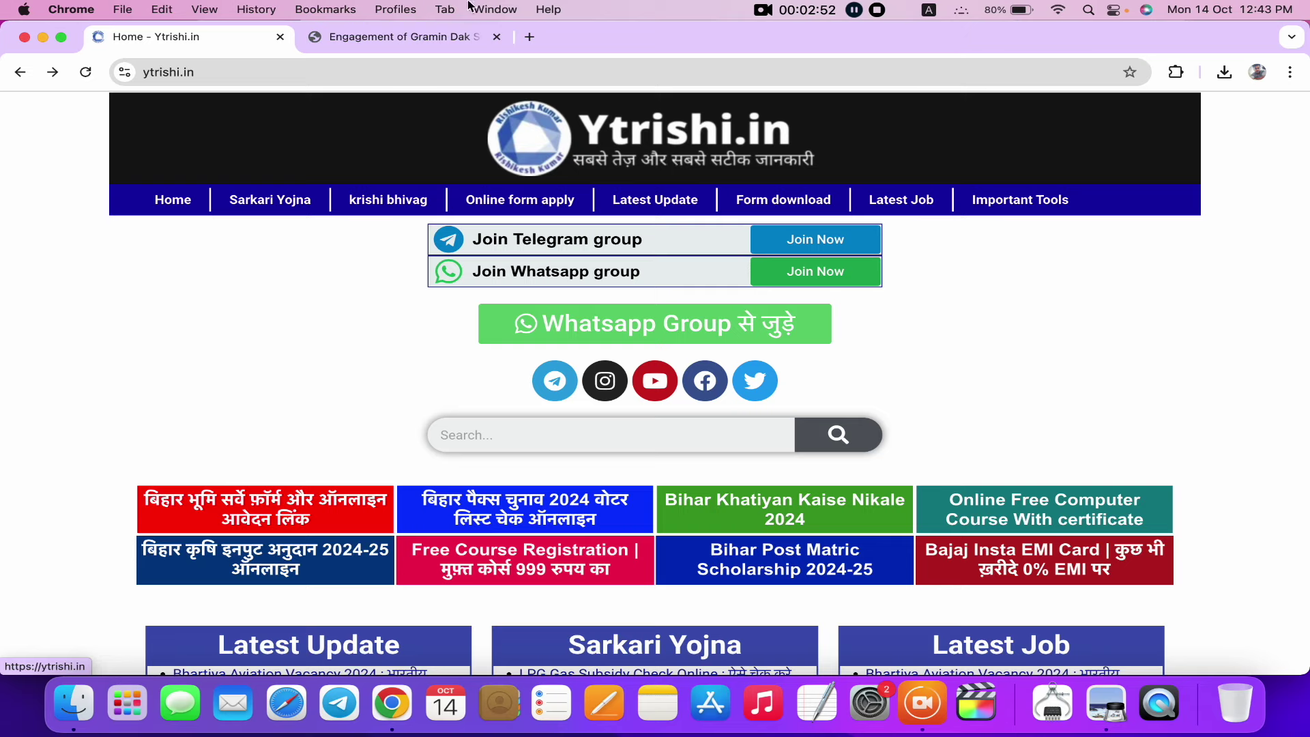
Step: Open the IPPB Executive Recruitment 2024 post from the Latest Update list on the Ytrishi.in home page
scroll(647, 325, "down", 5)
scroll(647, 325, "down", 2)
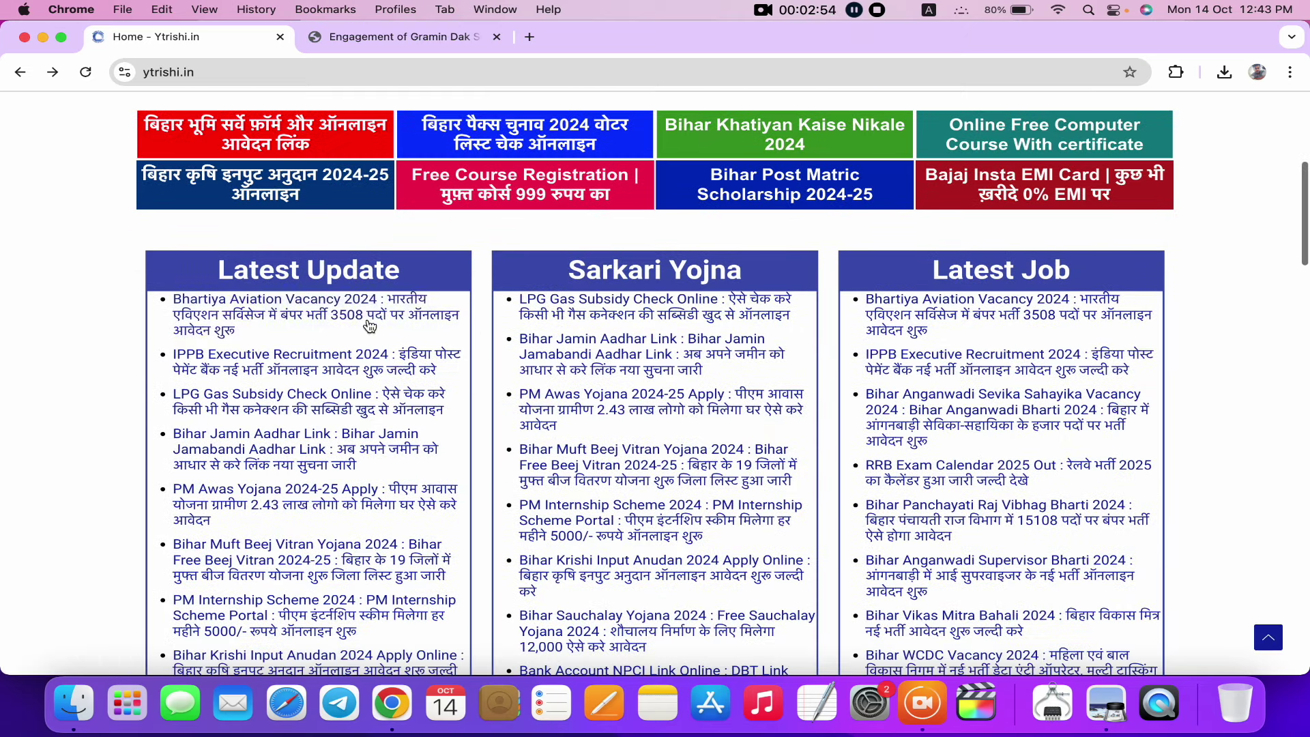
left_click_drag(220, 268, 407, 278)
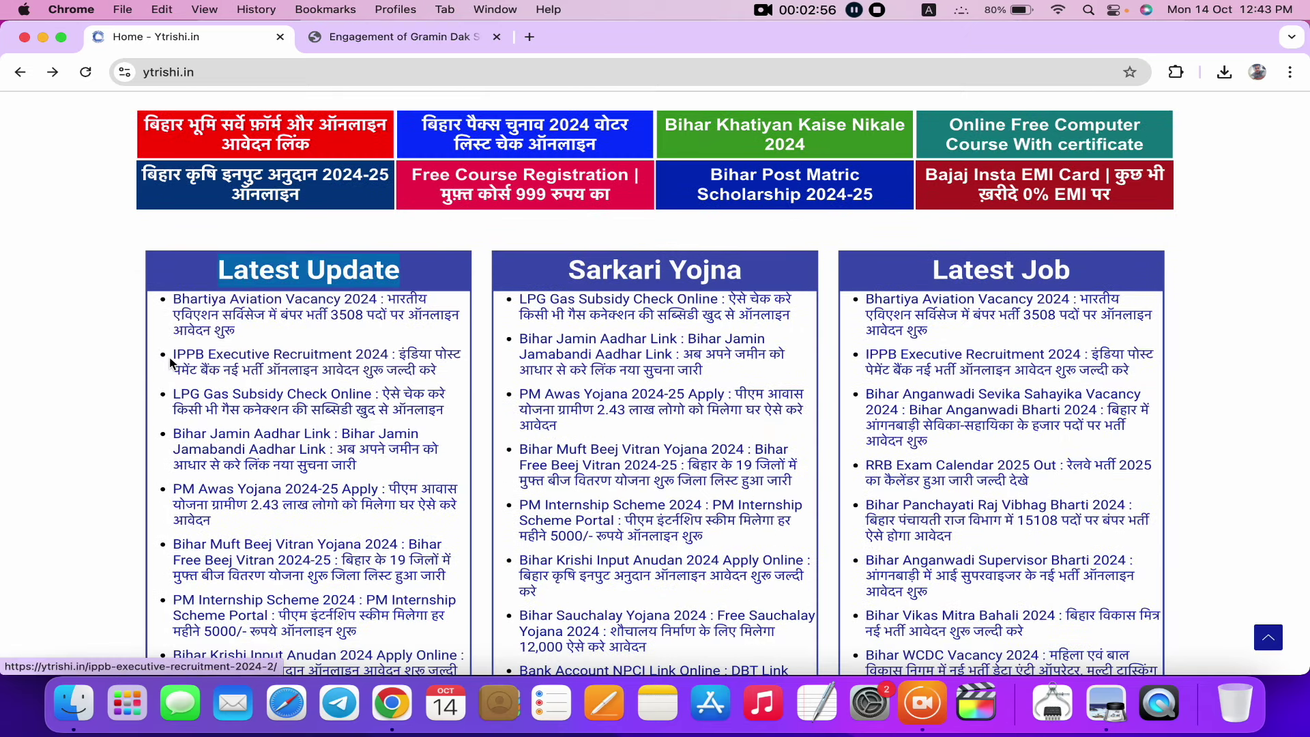
left_click(309, 361)
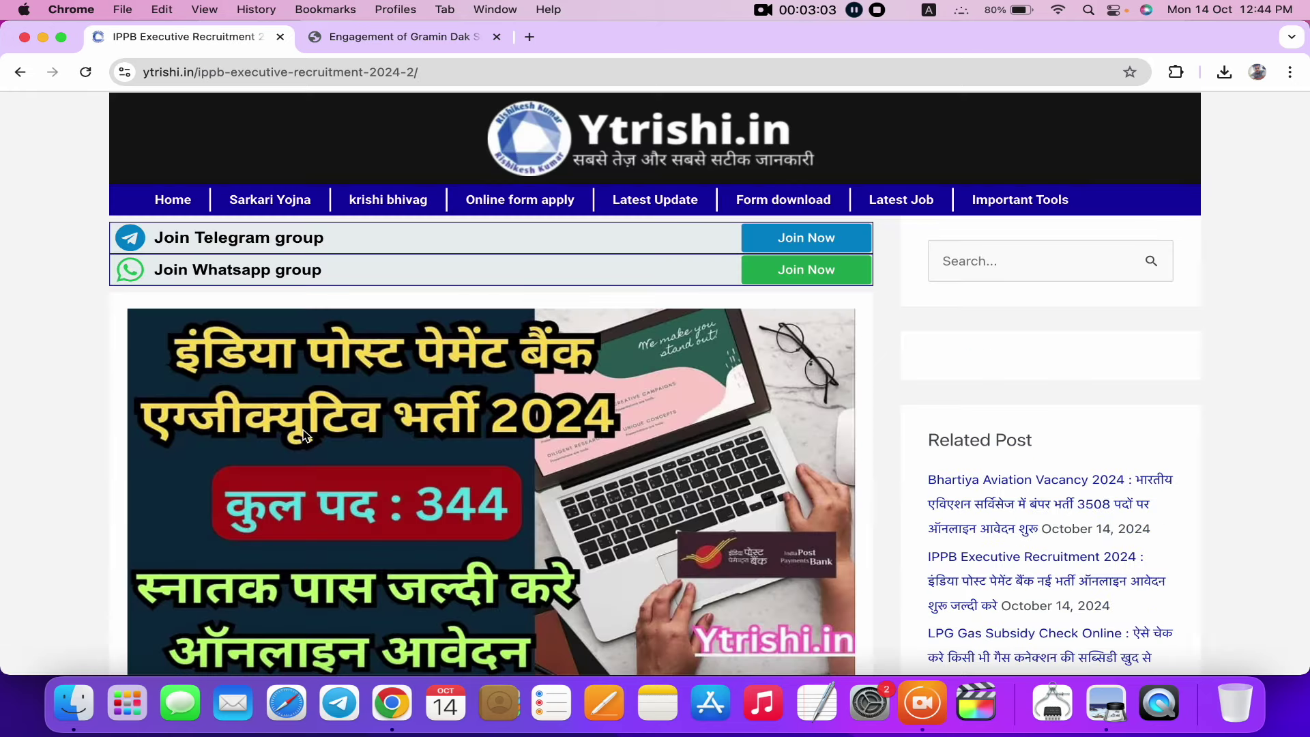
Step: Open the official notification from the Important Links table of the IPPB Executive Recruitment 2024 post
scroll(304, 435, "down", 15)
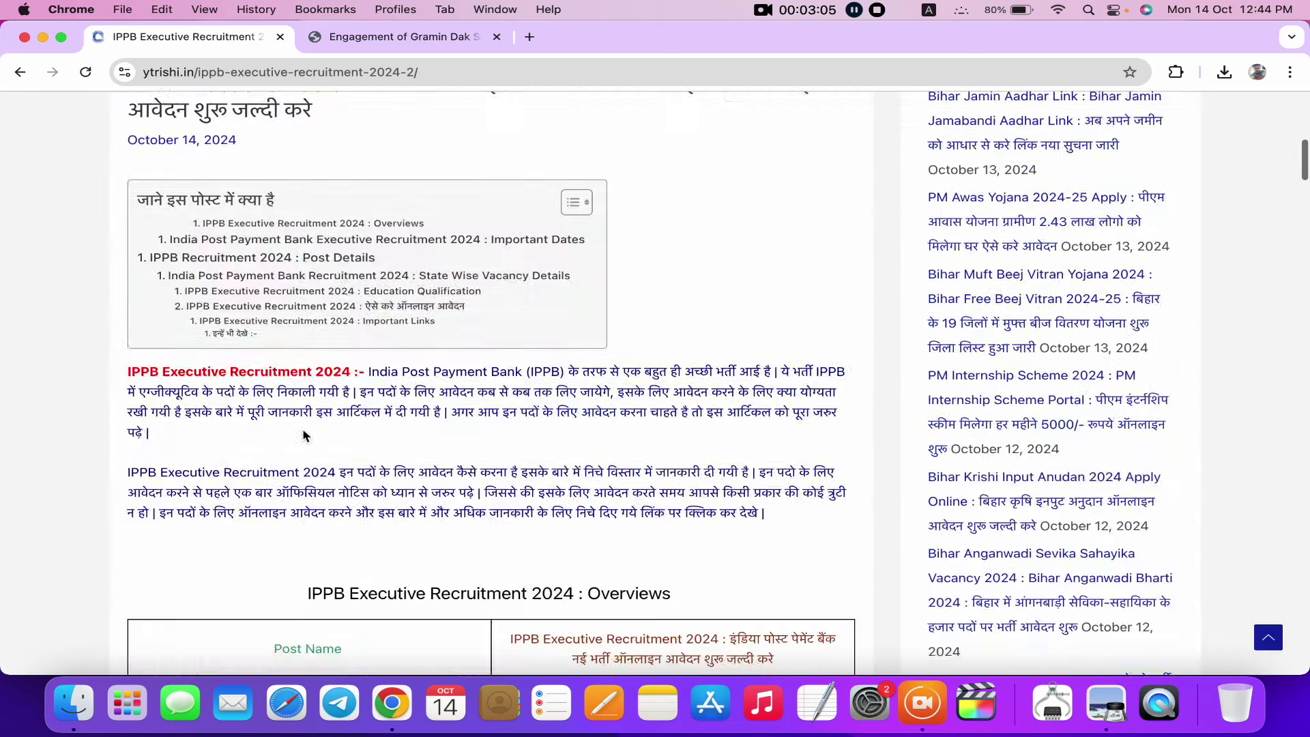
scroll(304, 435, "down", 15)
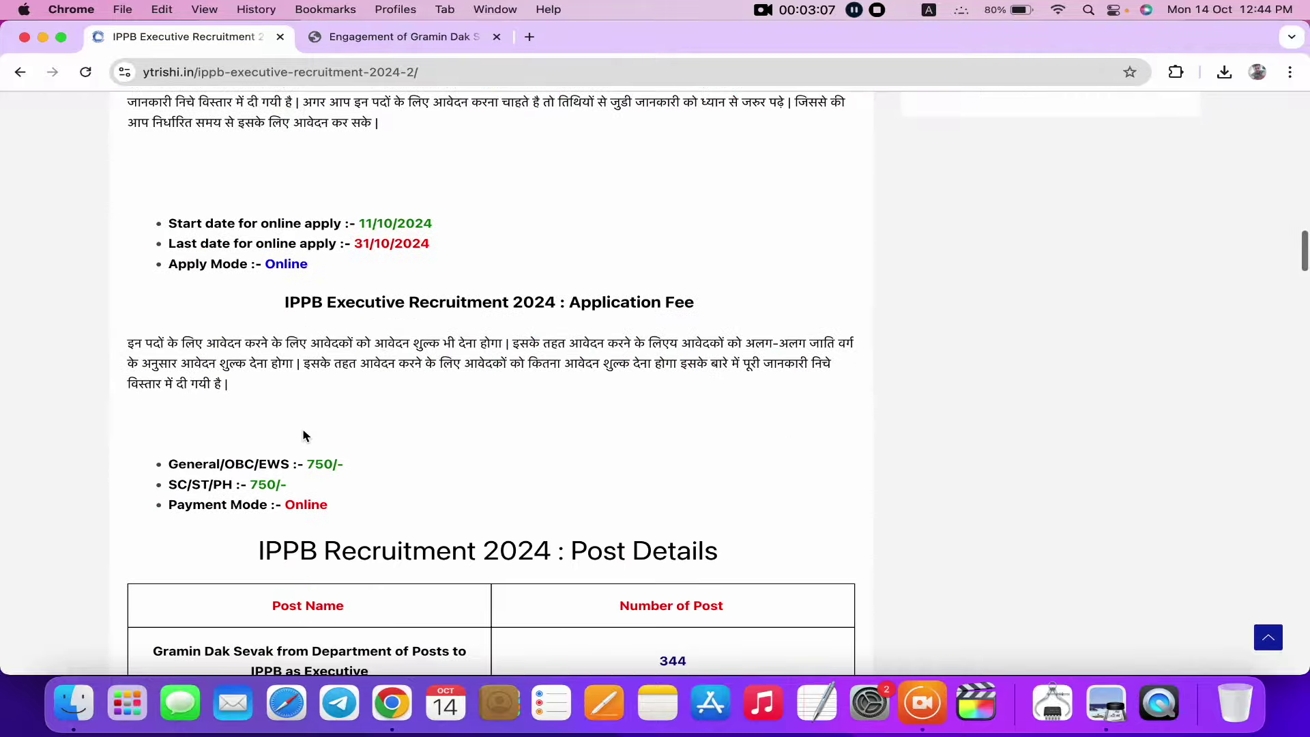
scroll(304, 430, "down", 10)
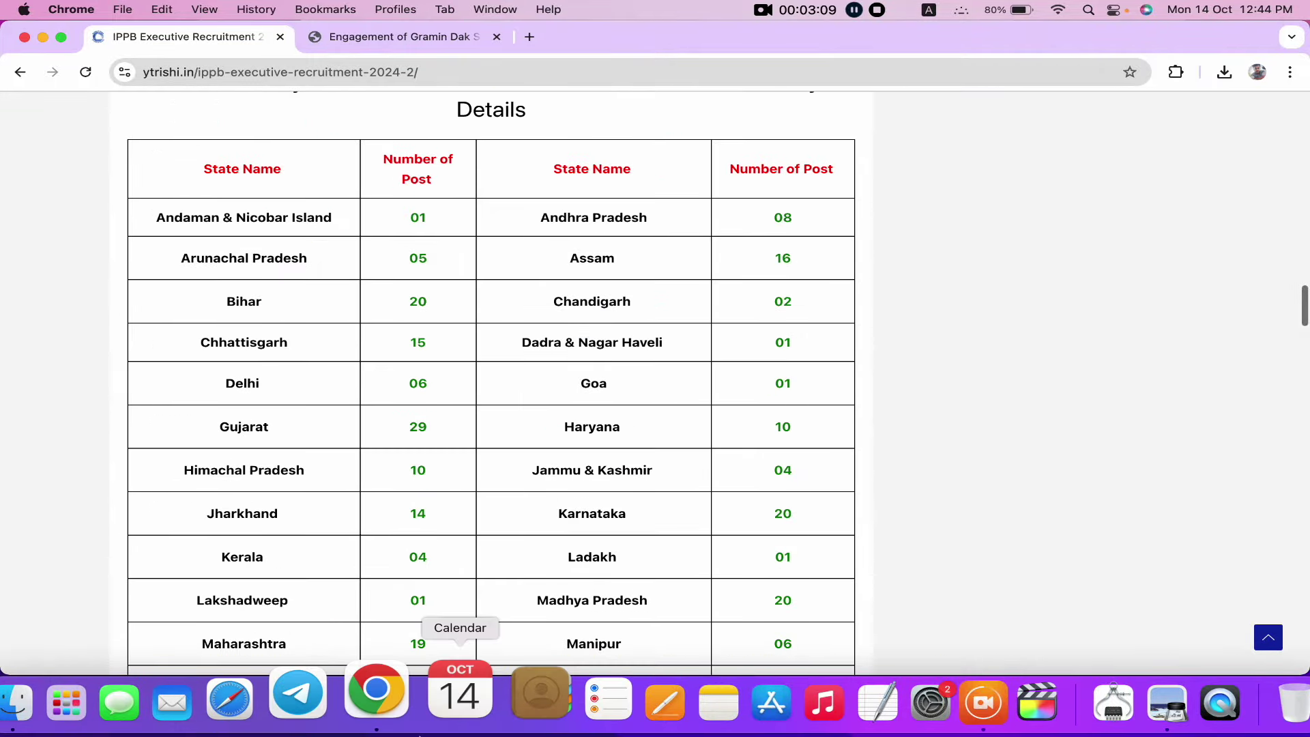
scroll(403, 528, "down", 15)
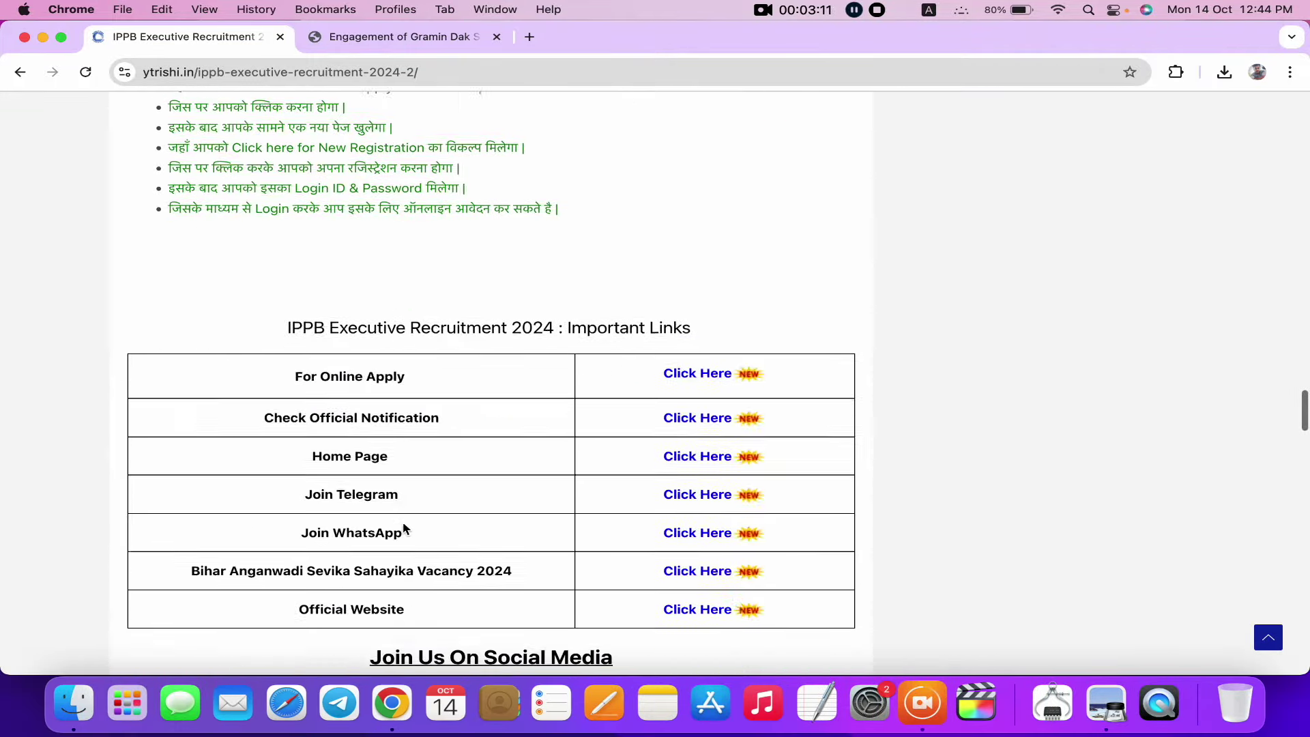
left_click_drag(567, 292, 692, 292)
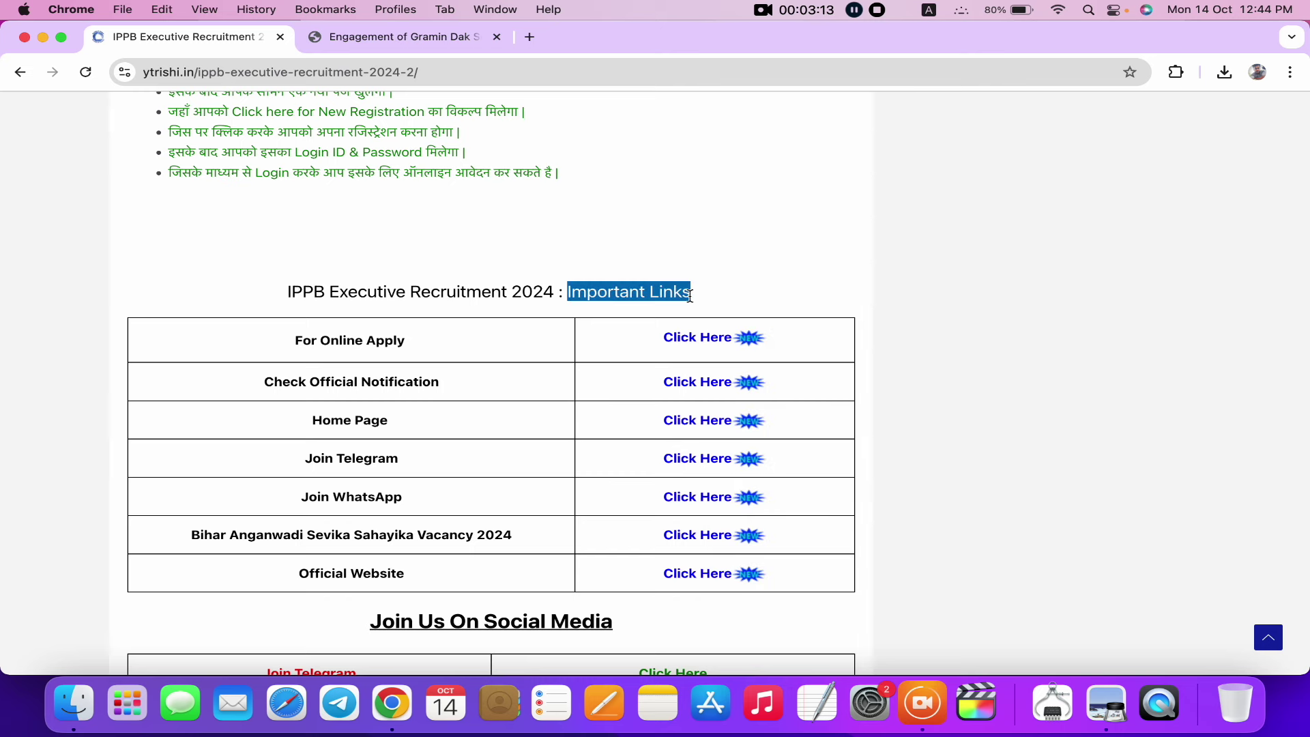
left_click_drag(294, 341, 385, 340)
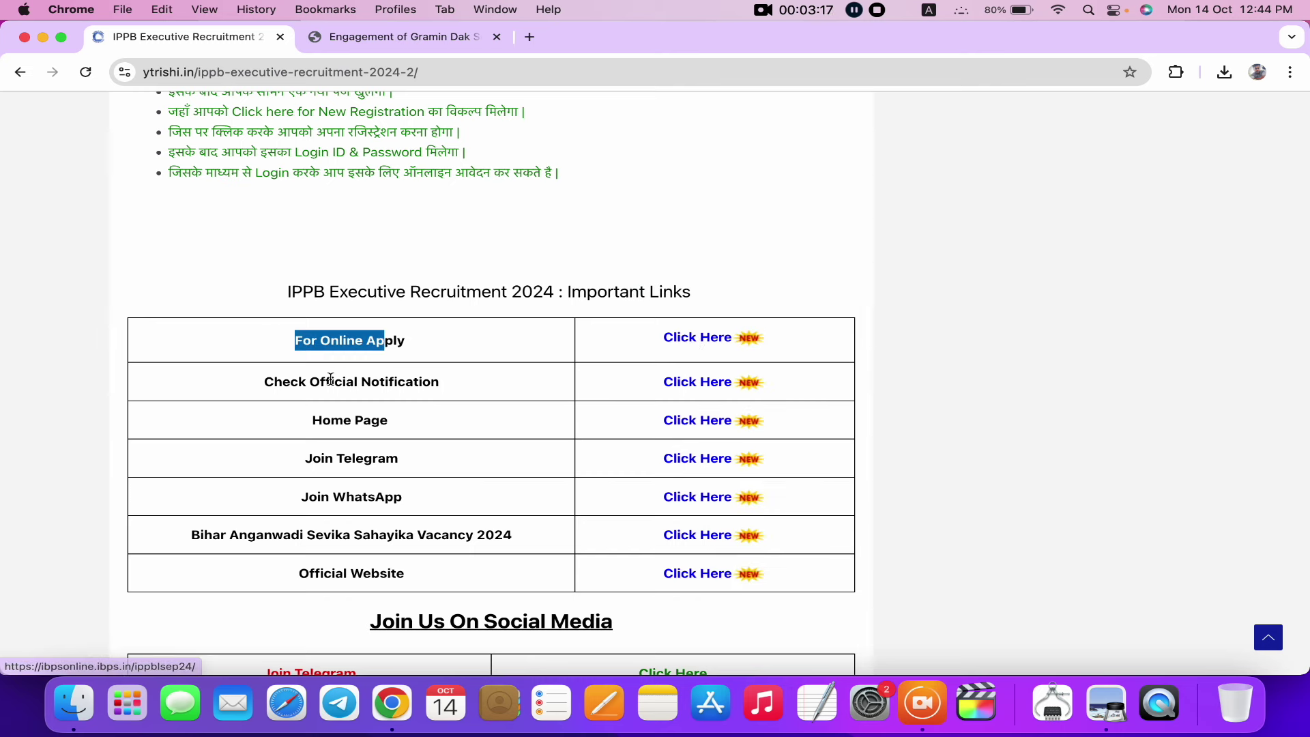
left_click_drag(256, 380, 423, 381)
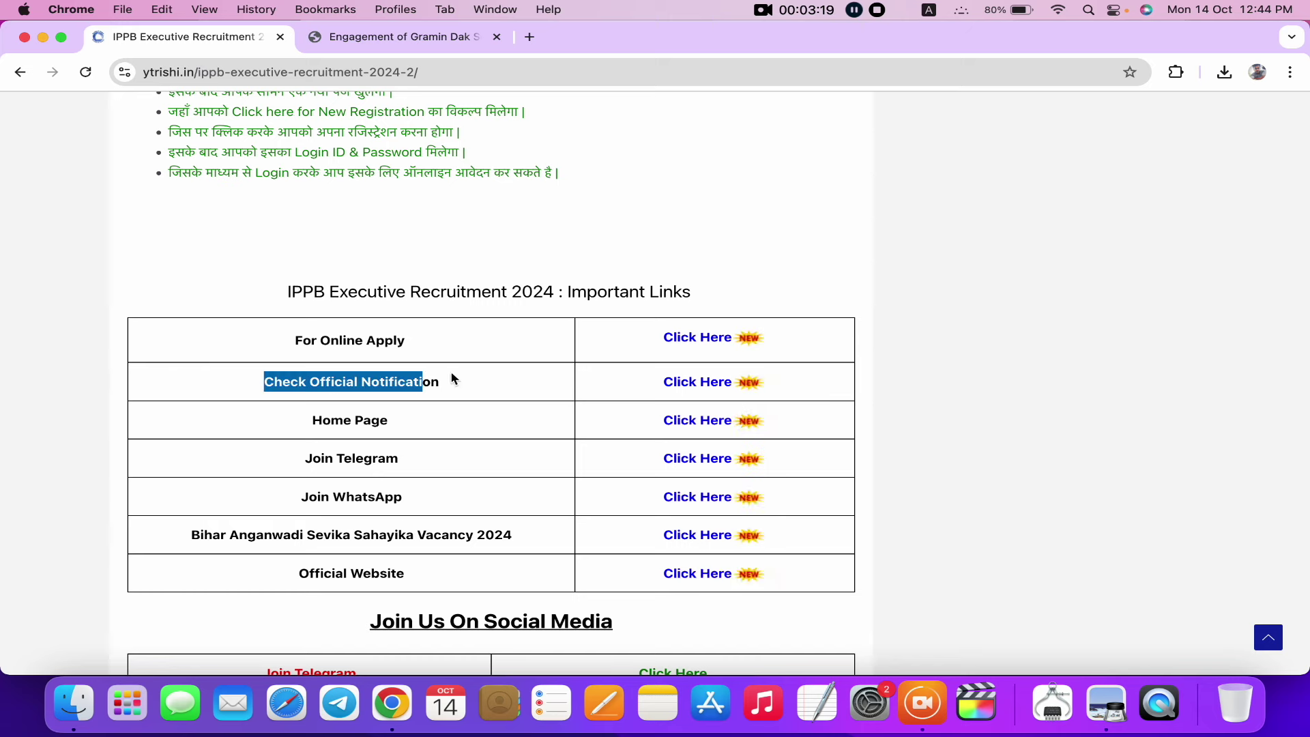
left_click(676, 385)
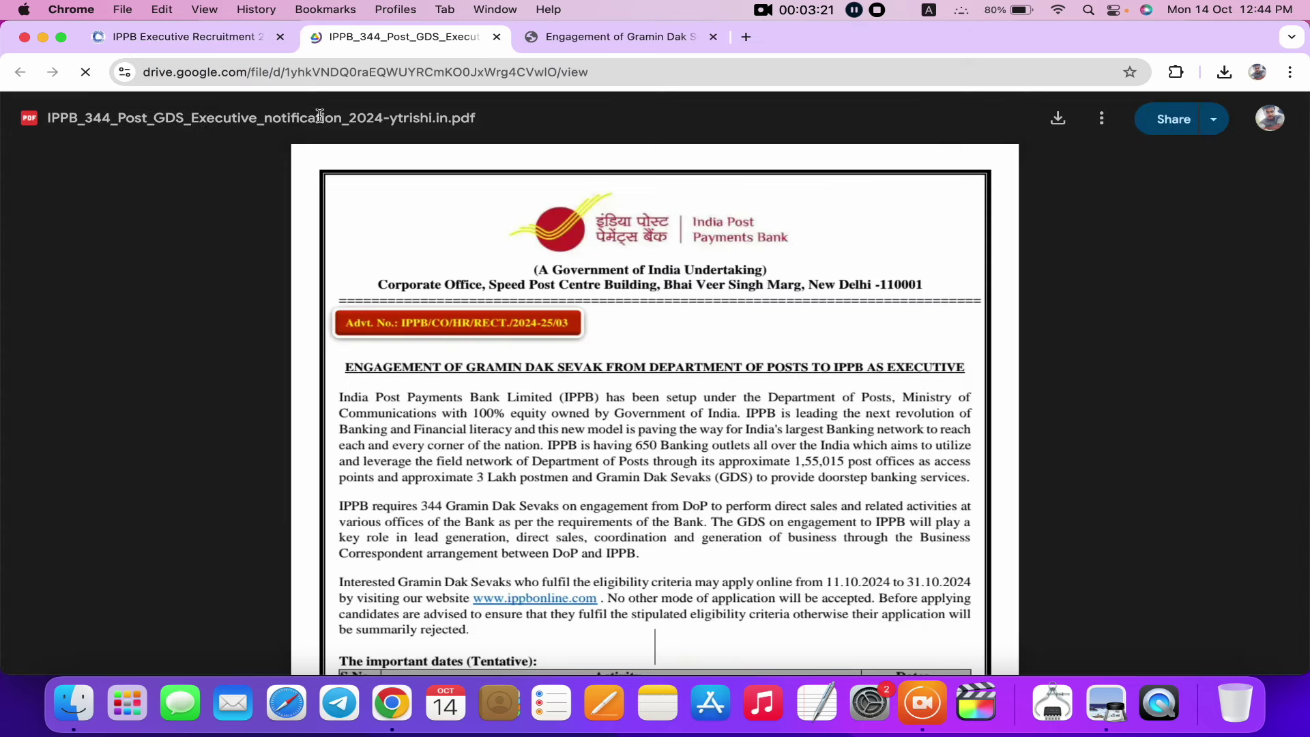
Step: Open the online application page from the recruitment post's Important Links and close the duplicate application page
left_click(203, 31)
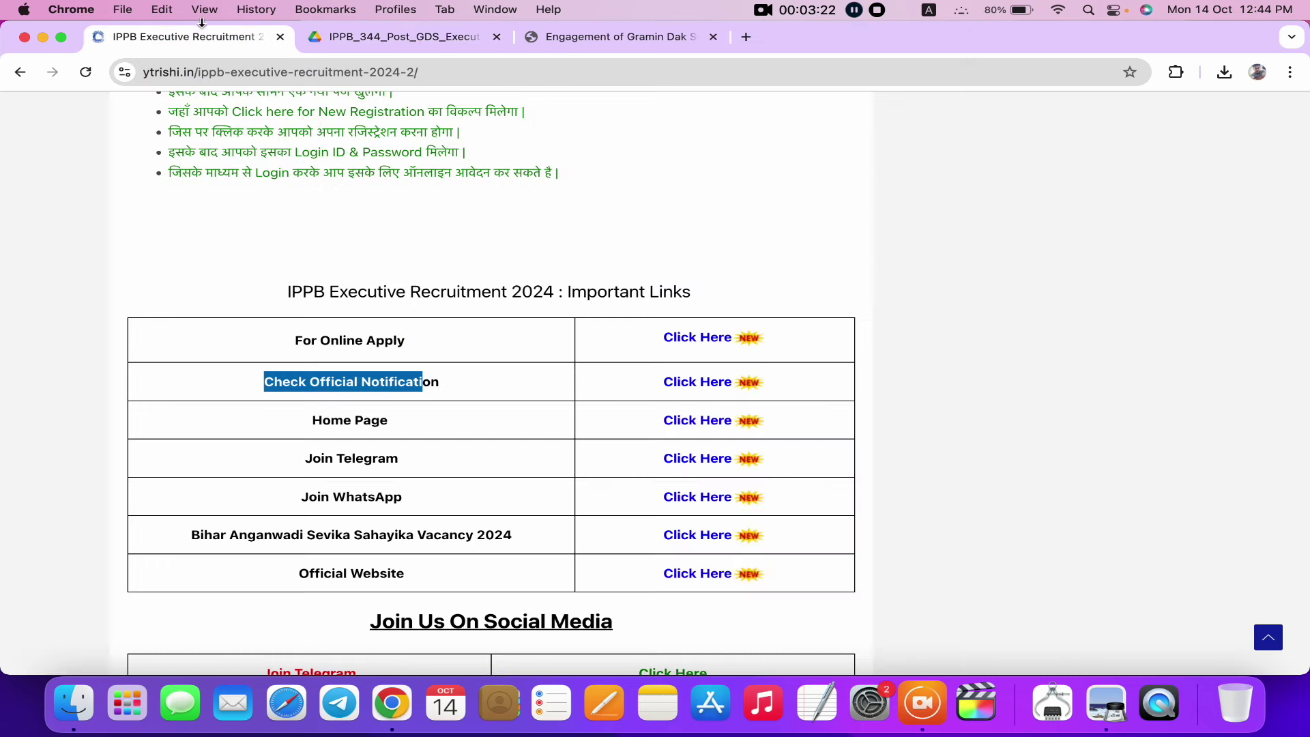
left_click(247, 338)
left_click_drag(248, 338, 373, 340)
left_click(697, 337)
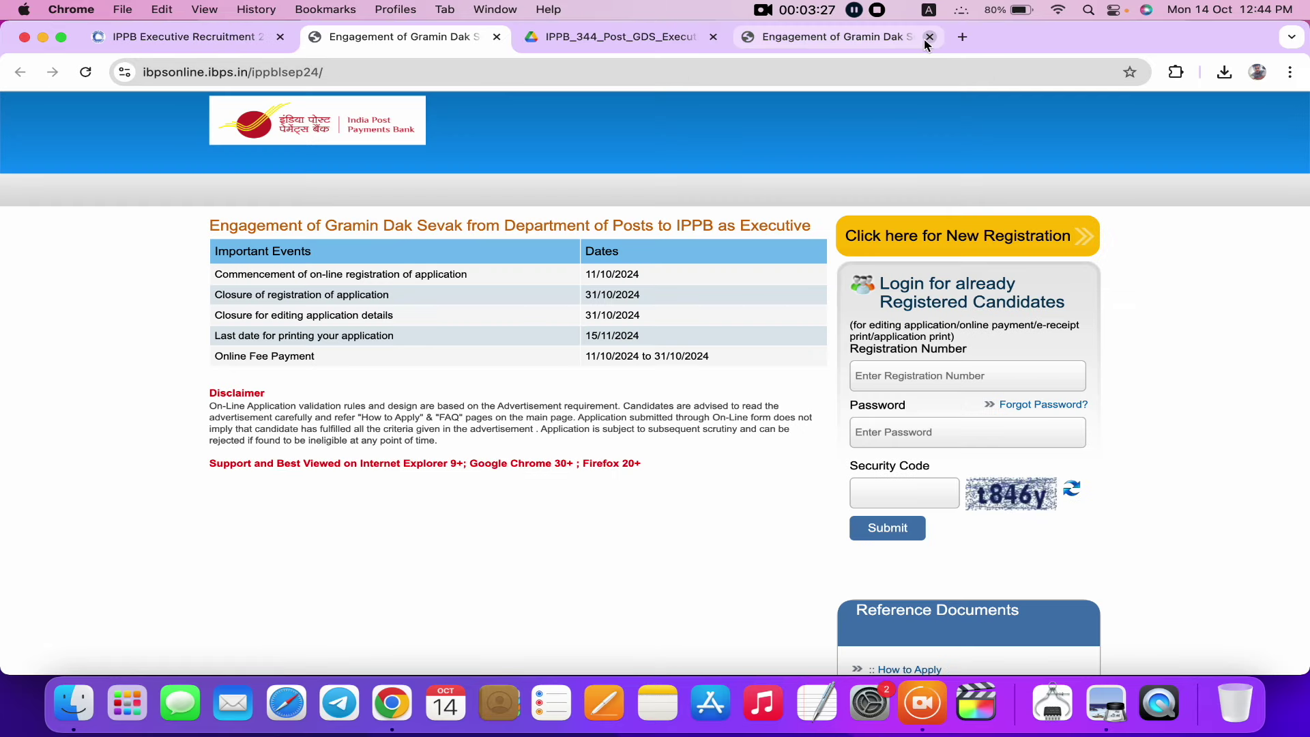
left_click(930, 37)
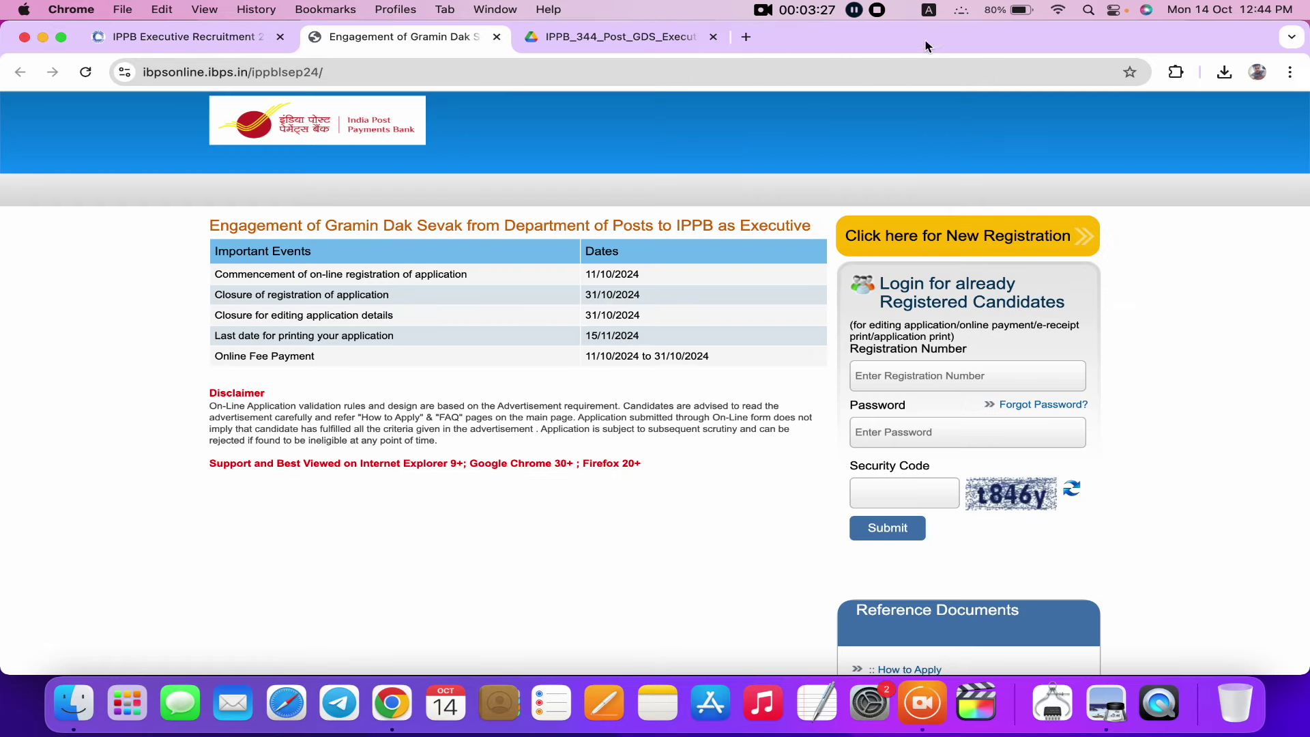
Step: Start a new registration and look through the Basic Info form's name, mobile, email and security code fields
left_click(928, 244)
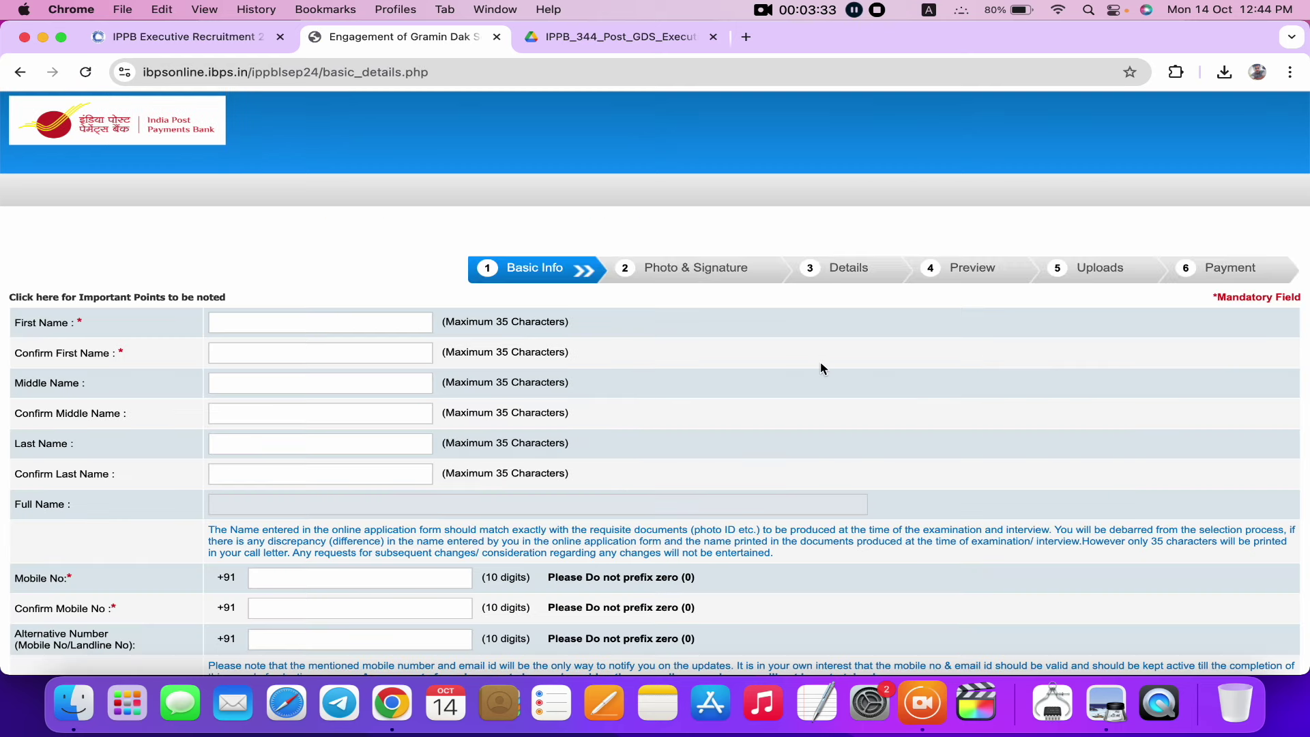
scroll(820, 363, "down", 1)
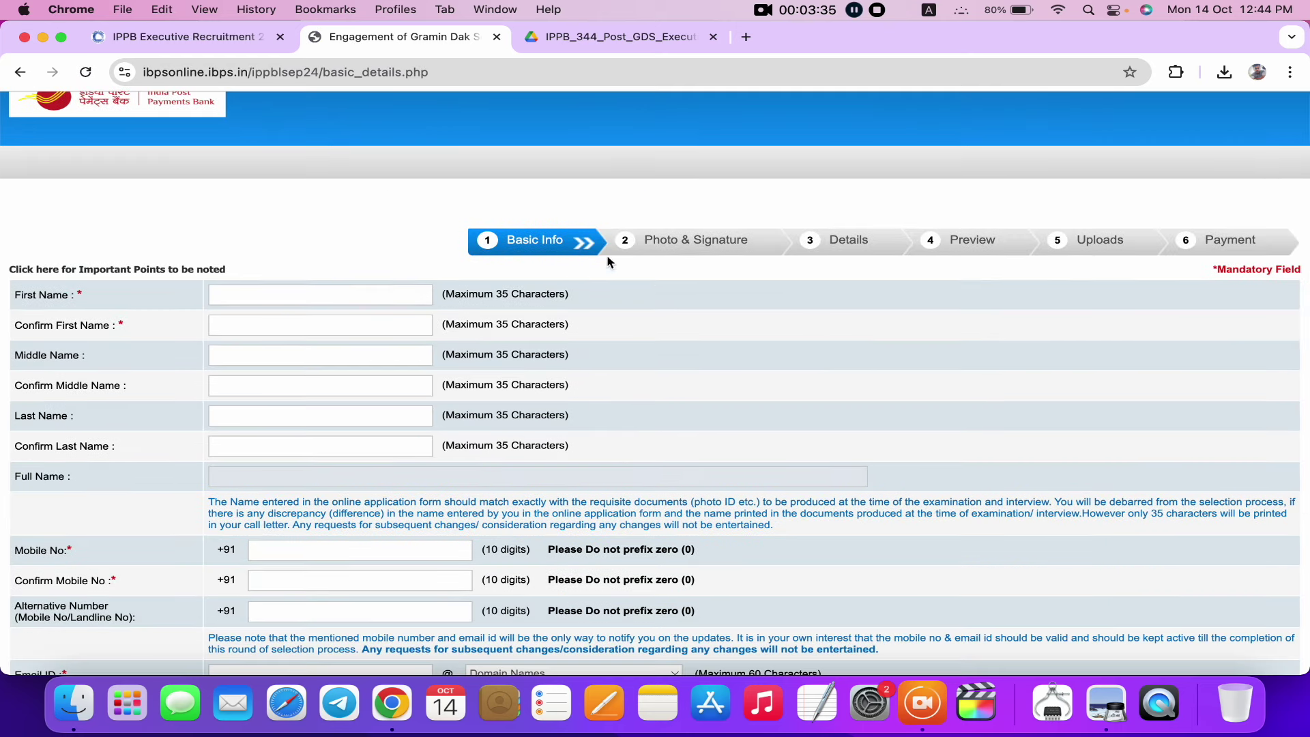
scroll(730, 313, "down", 2)
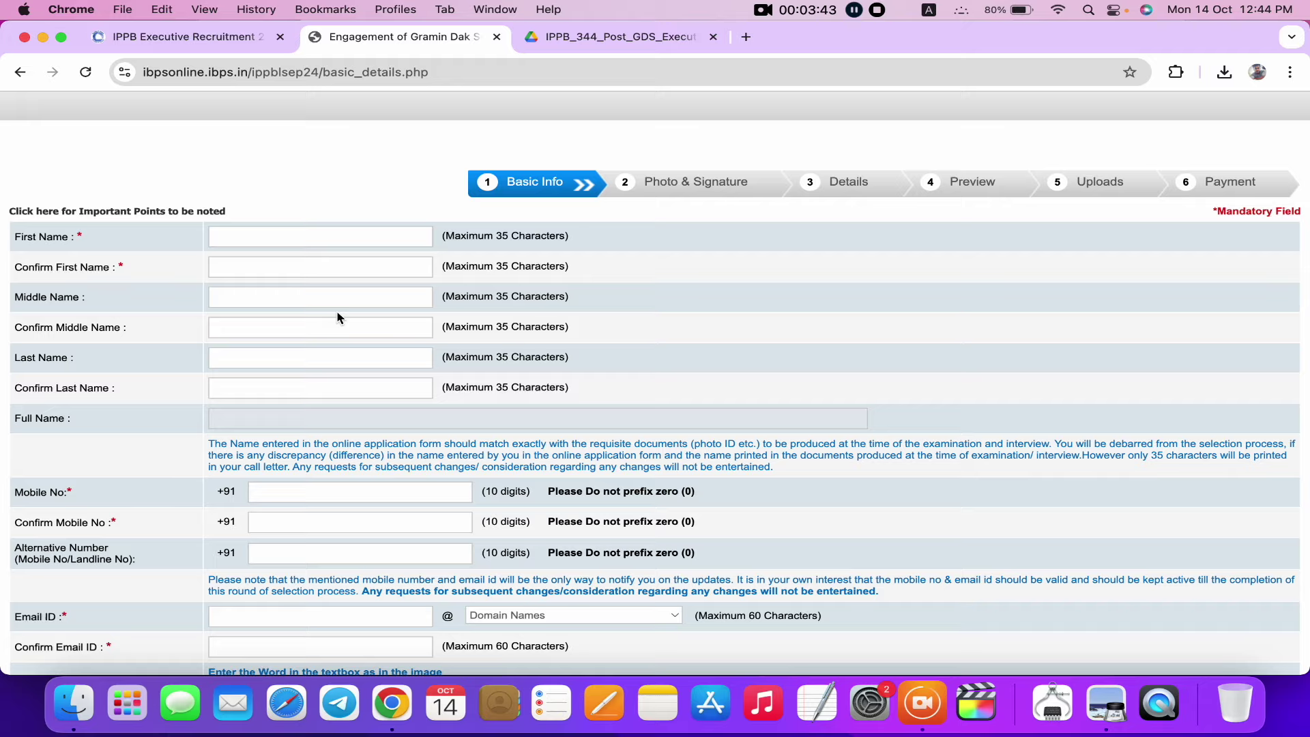
scroll(337, 317, "down", 3)
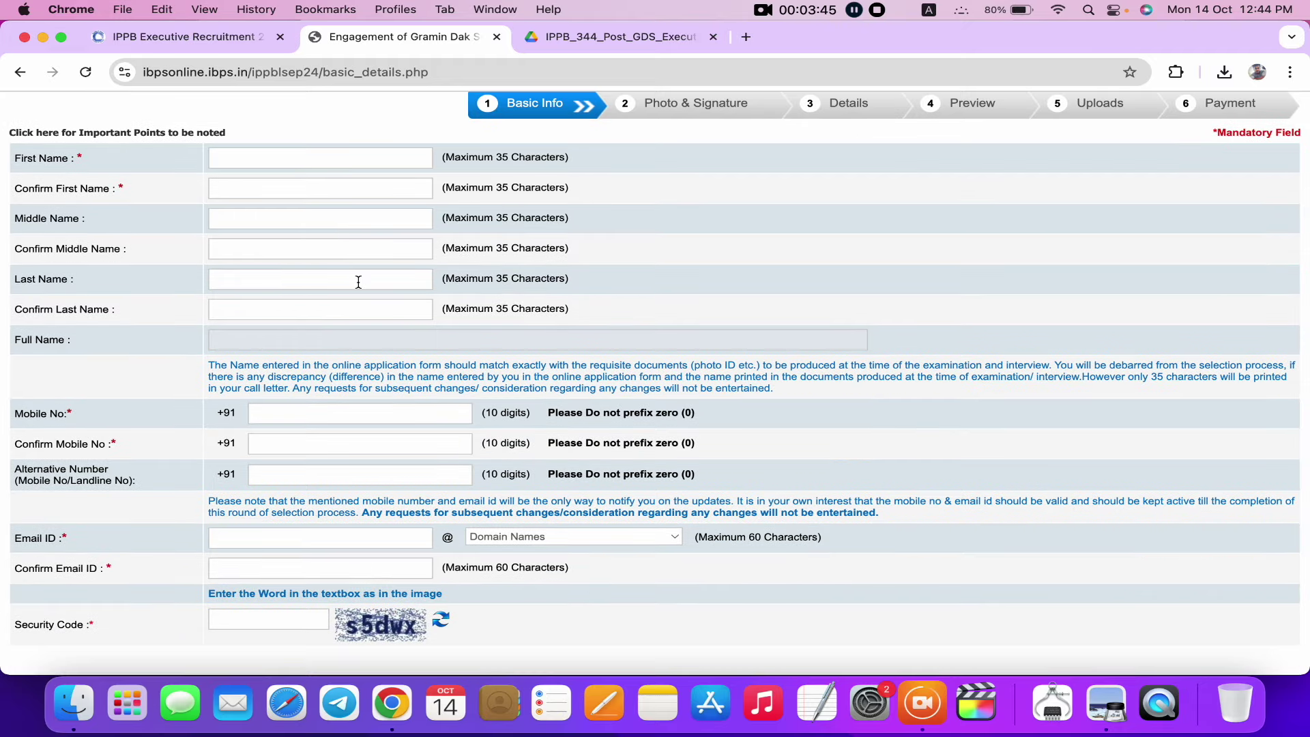
scroll(351, 307, "down", 2)
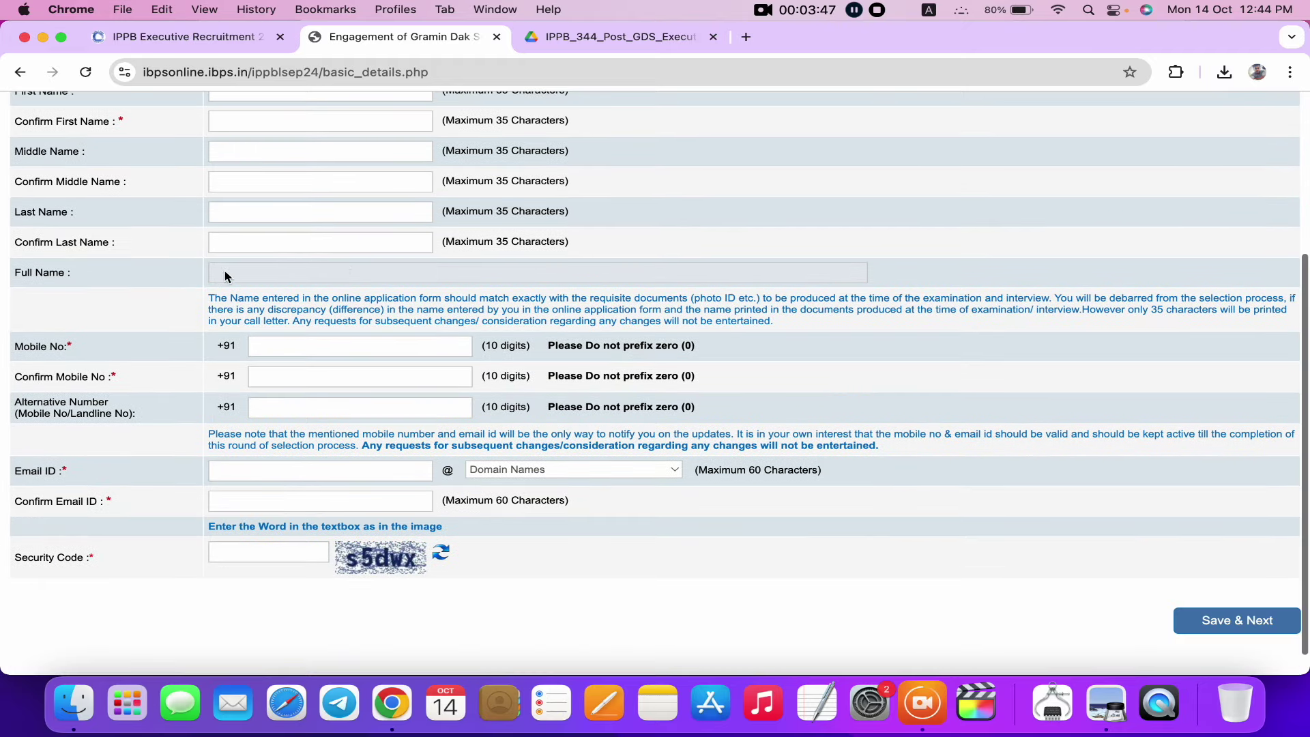
scroll(345, 263, "down", 1)
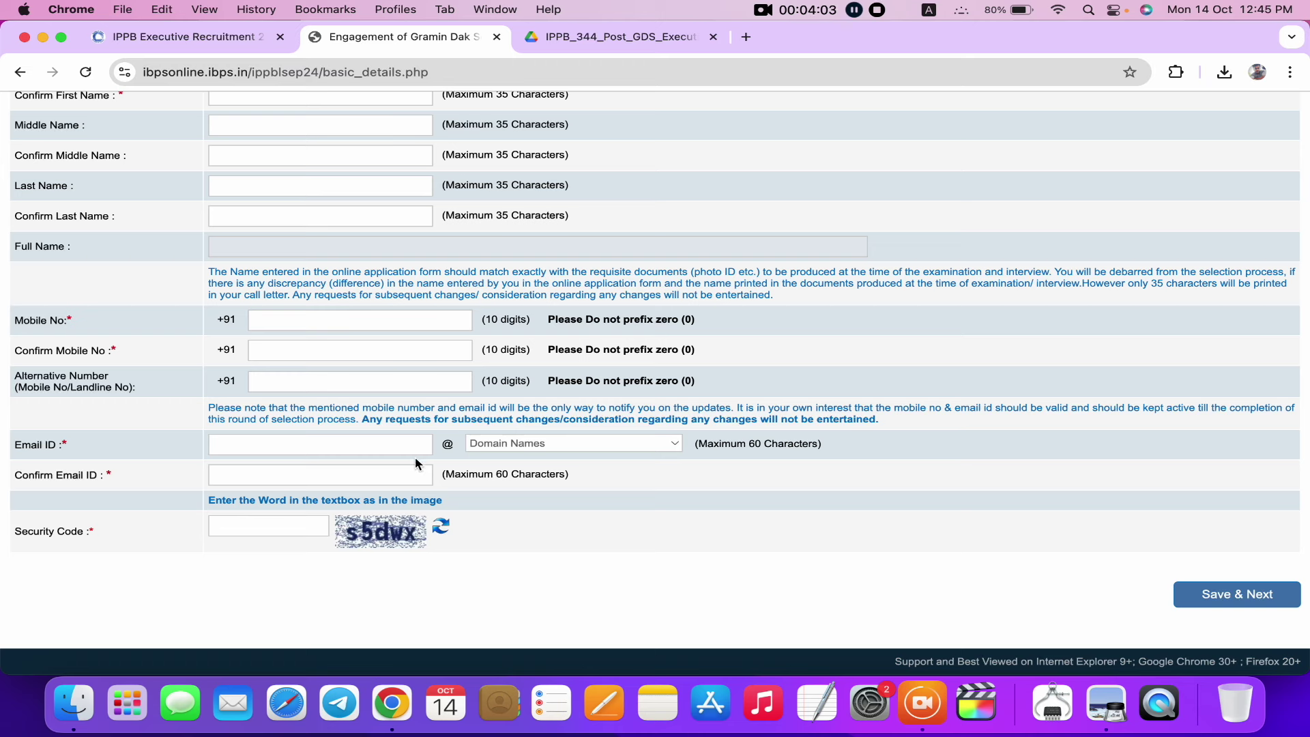
Step: Set the Email ID domain to gmail.com in the Basic Info form
left_click(514, 444)
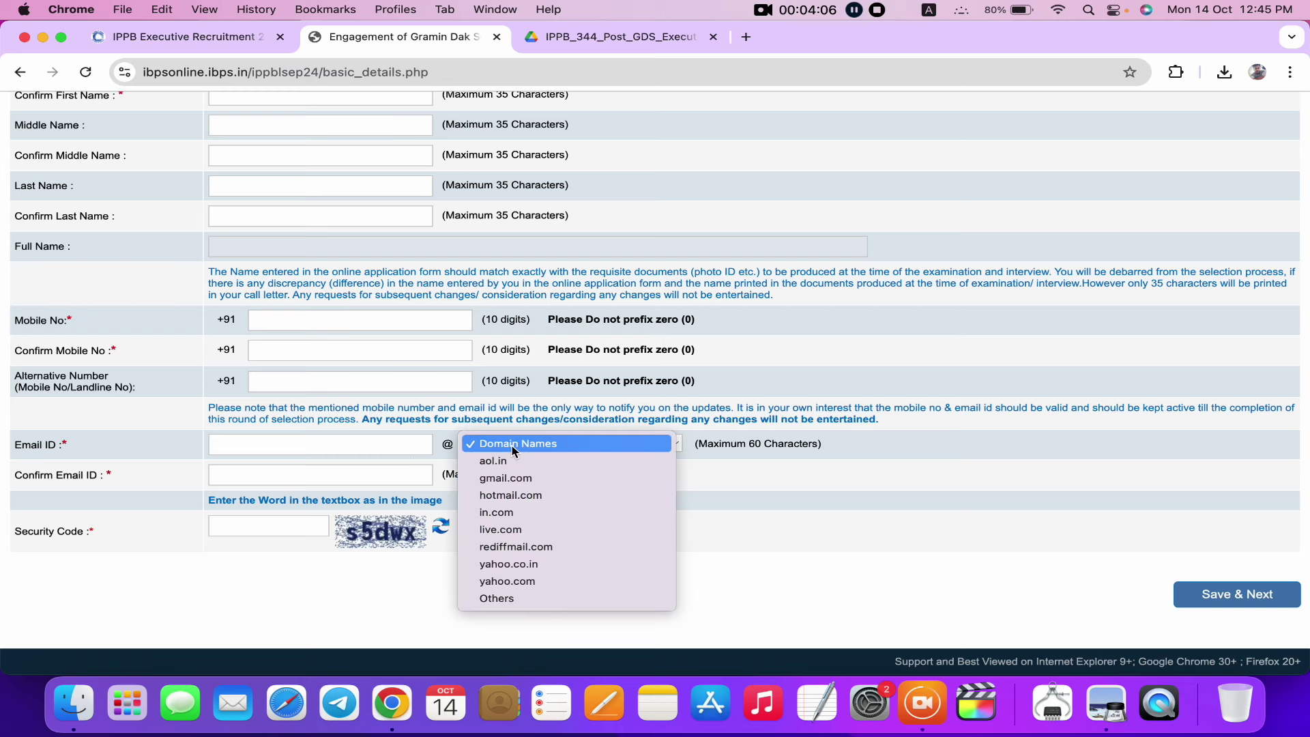
left_click(513, 481)
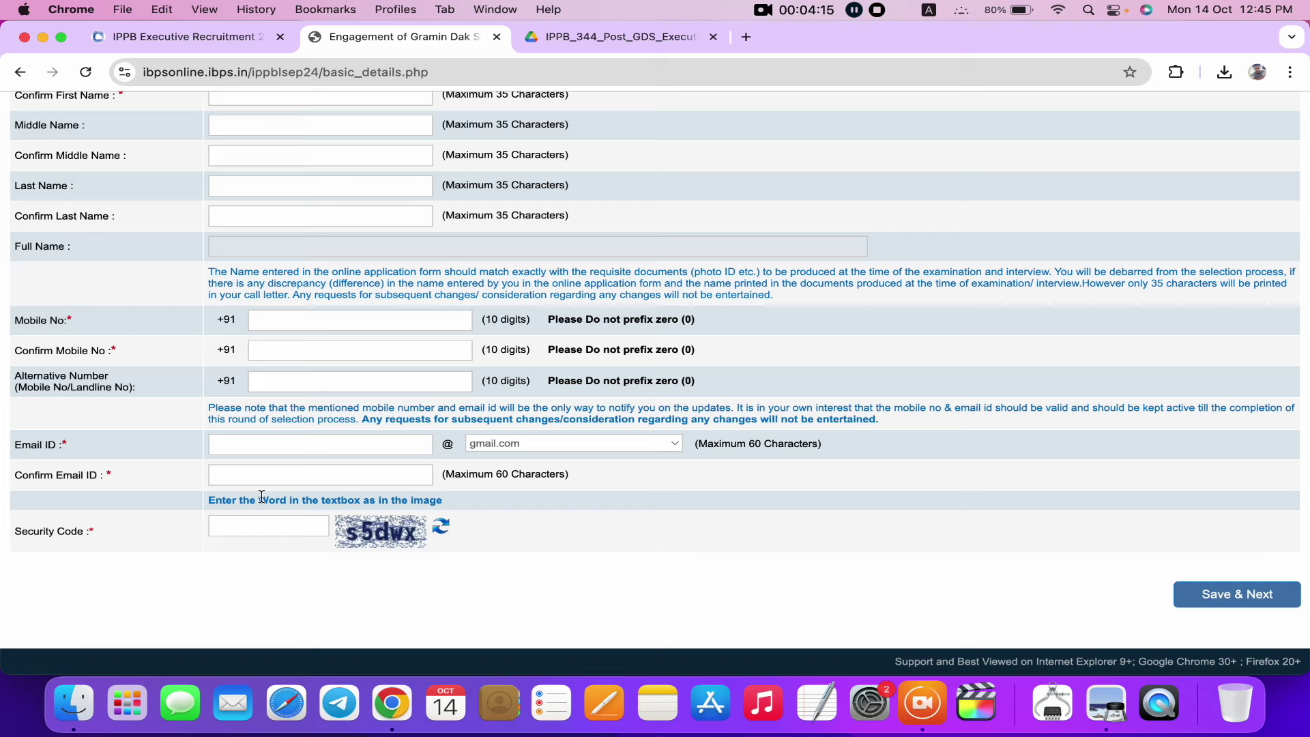
scroll(793, 457, "up", 5)
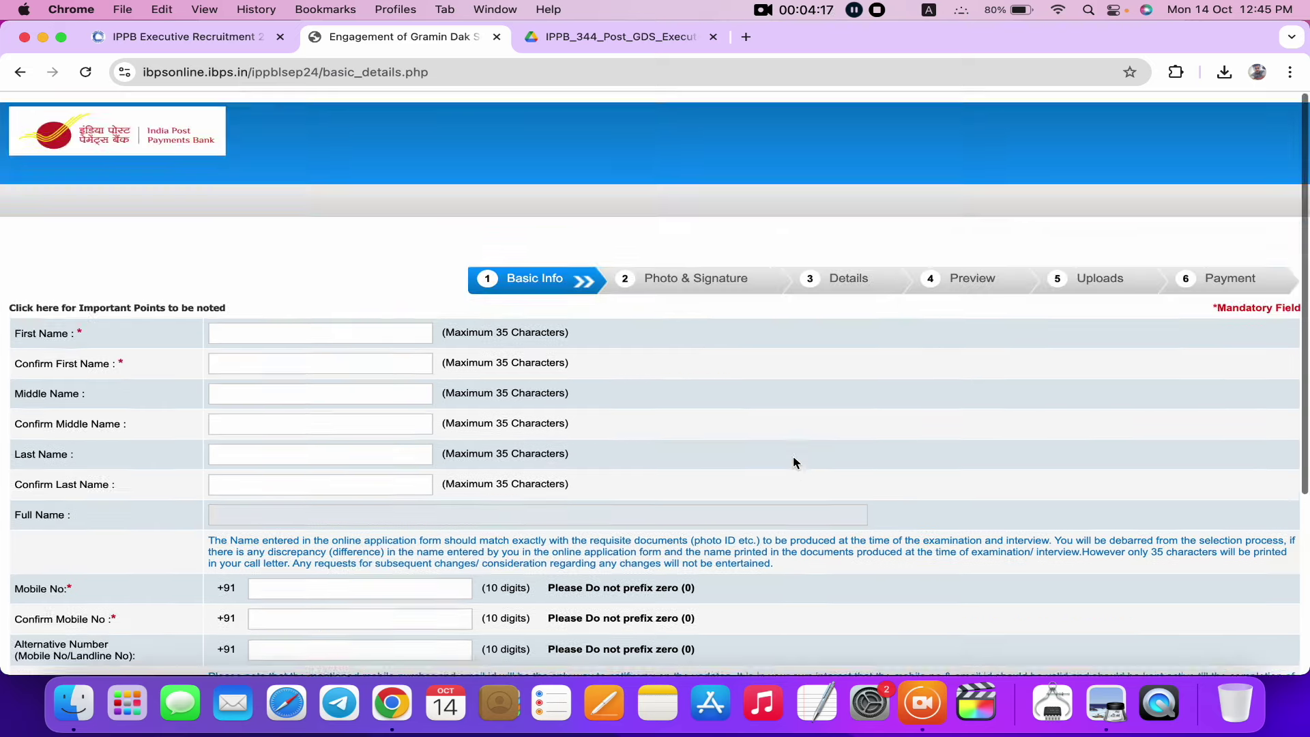
scroll(793, 457, "down", 1)
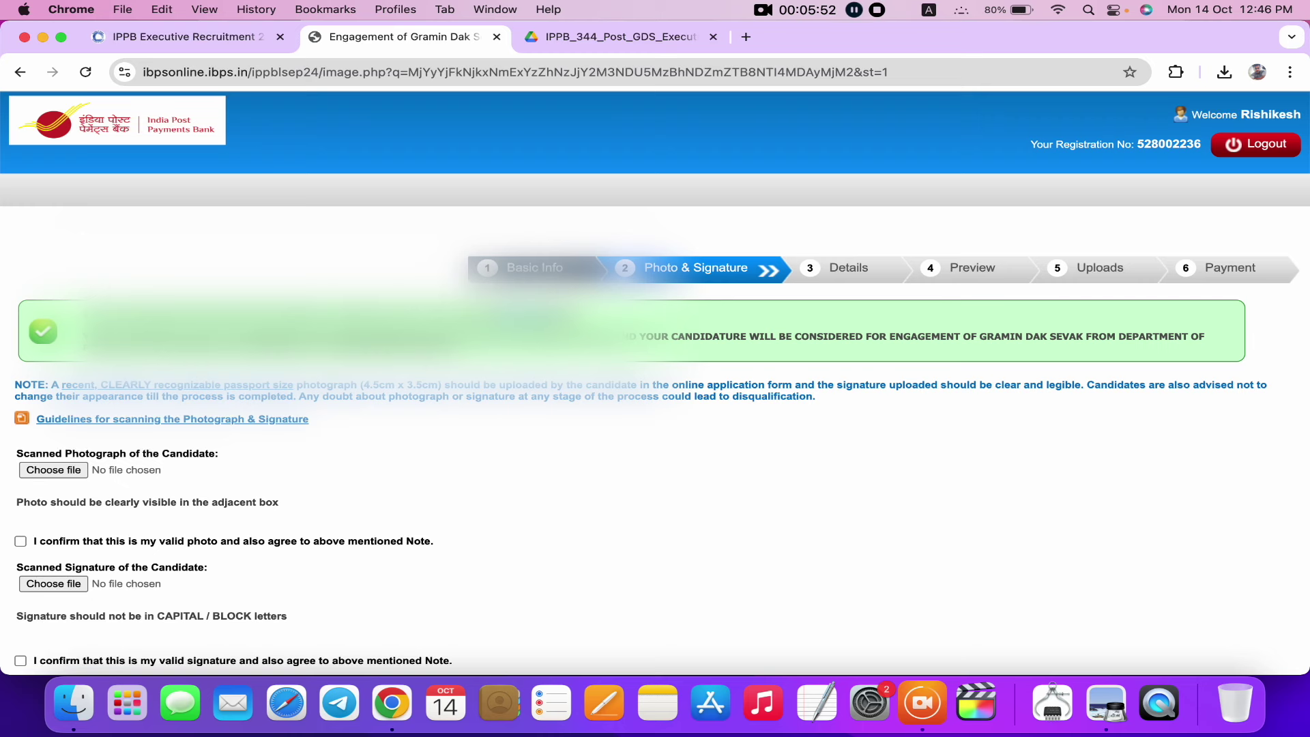
Step: Accept the declarations that the candidate's photo and signature are valid in the Photo & Signature section
scroll(556, 316, "down", 4)
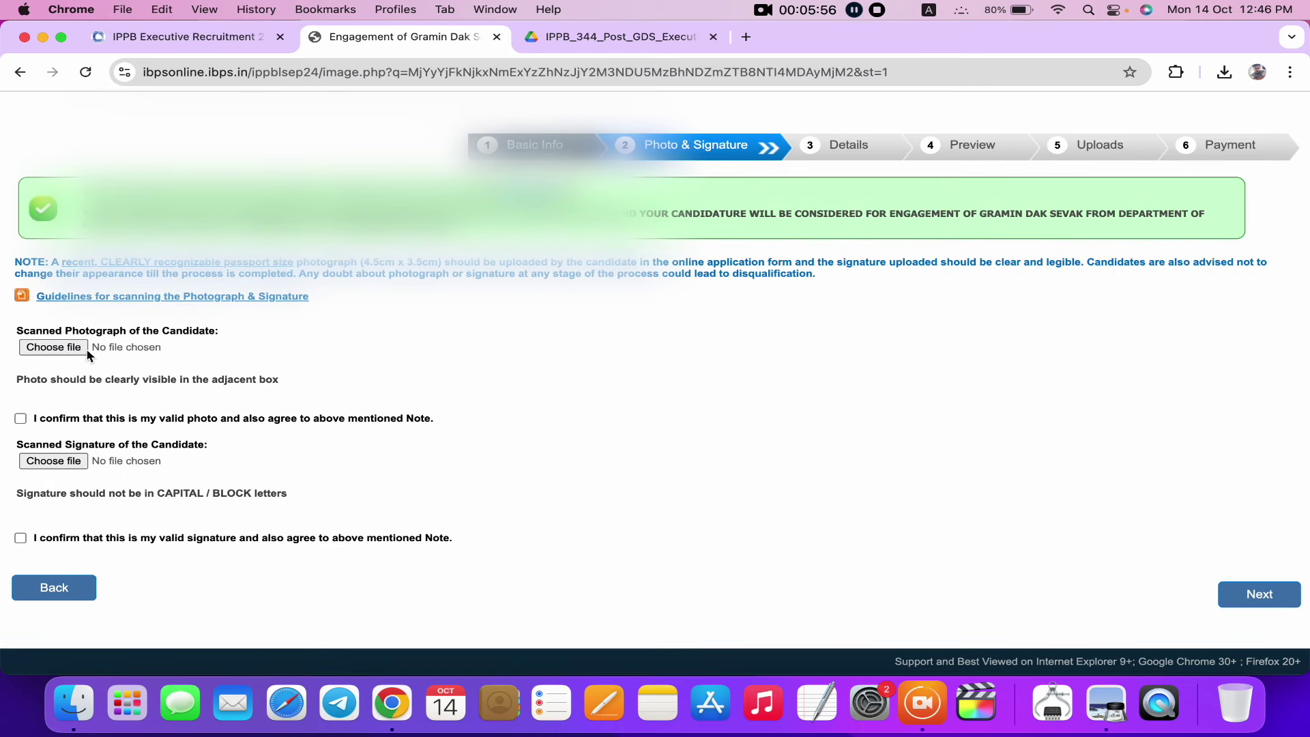
left_click(21, 418)
left_click(21, 537)
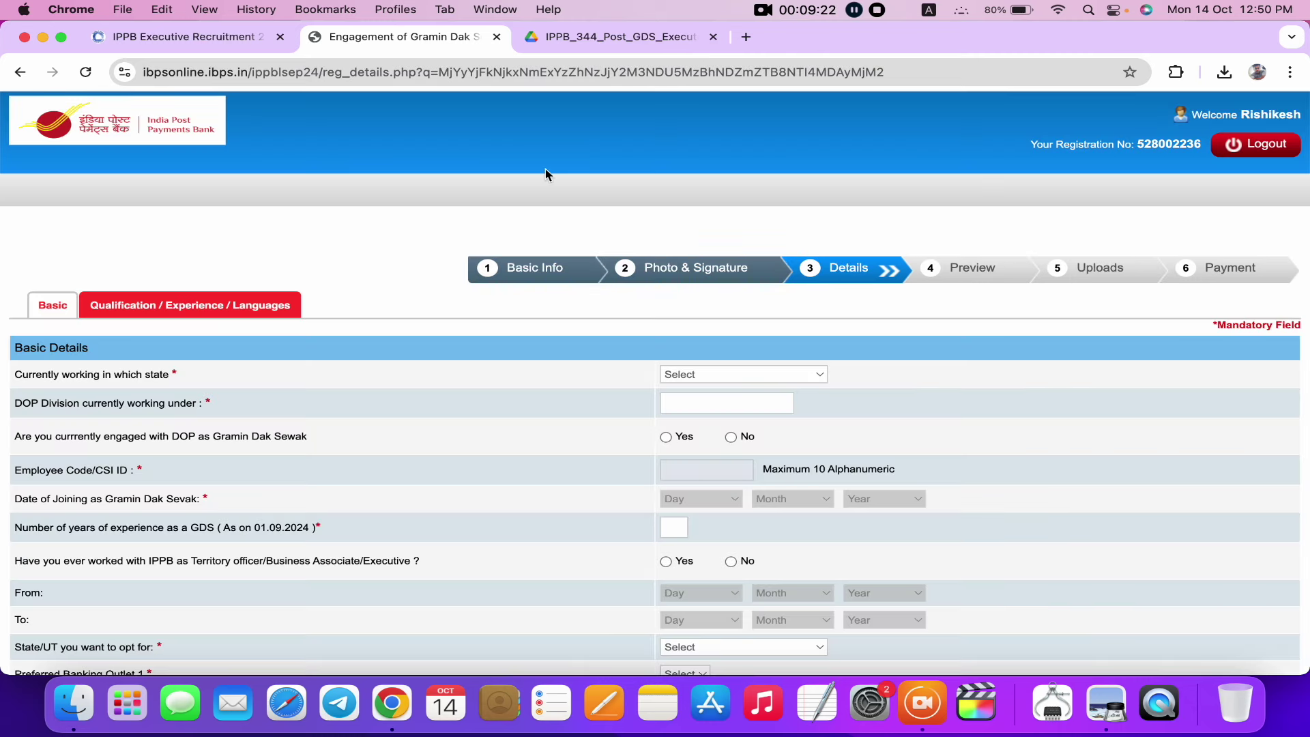
Step: Set the state currently worked in to Bihar in the Basic Details
scroll(546, 174, "down", 5)
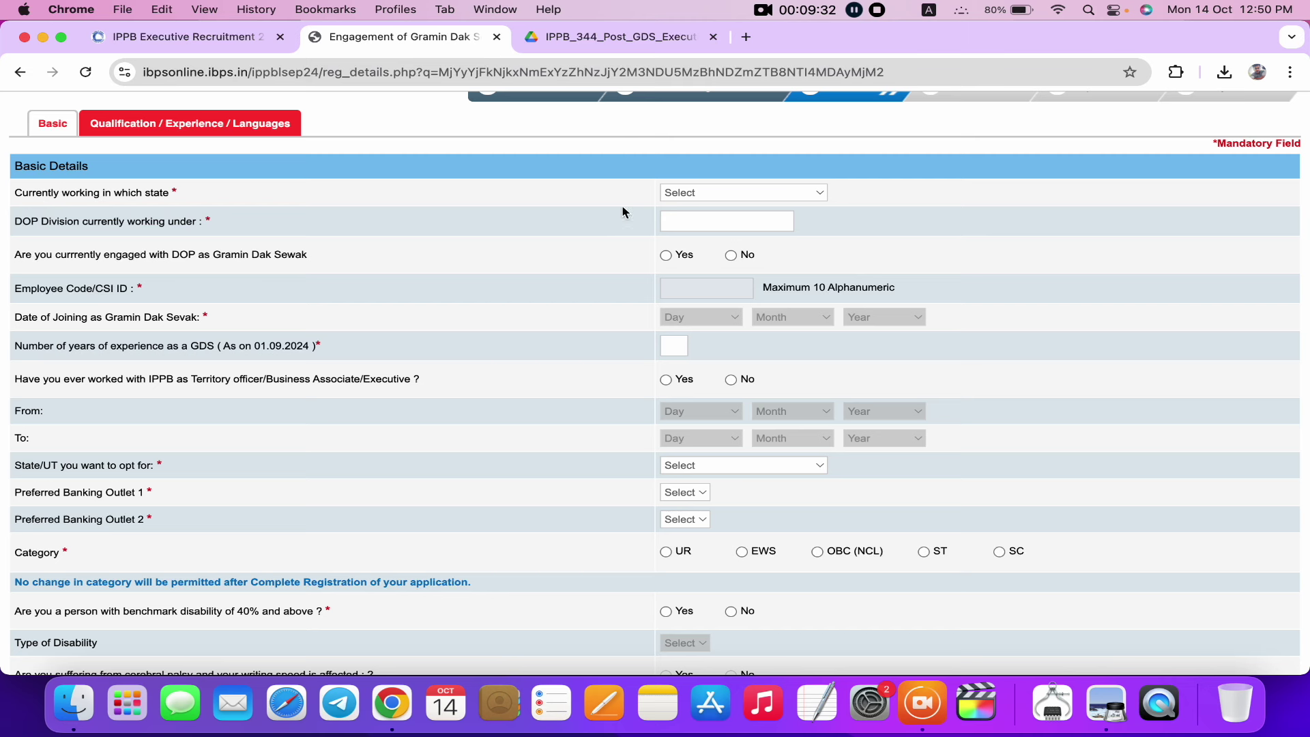
left_click(709, 199)
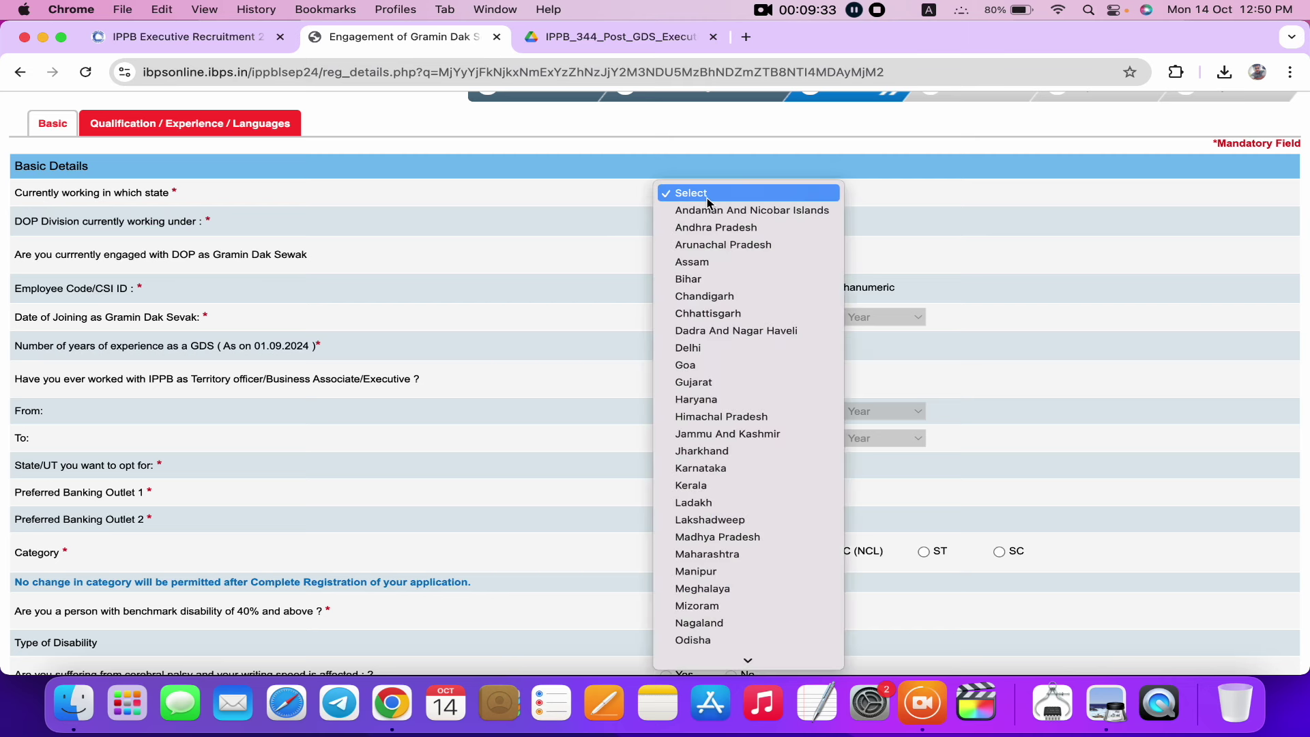
left_click(711, 290)
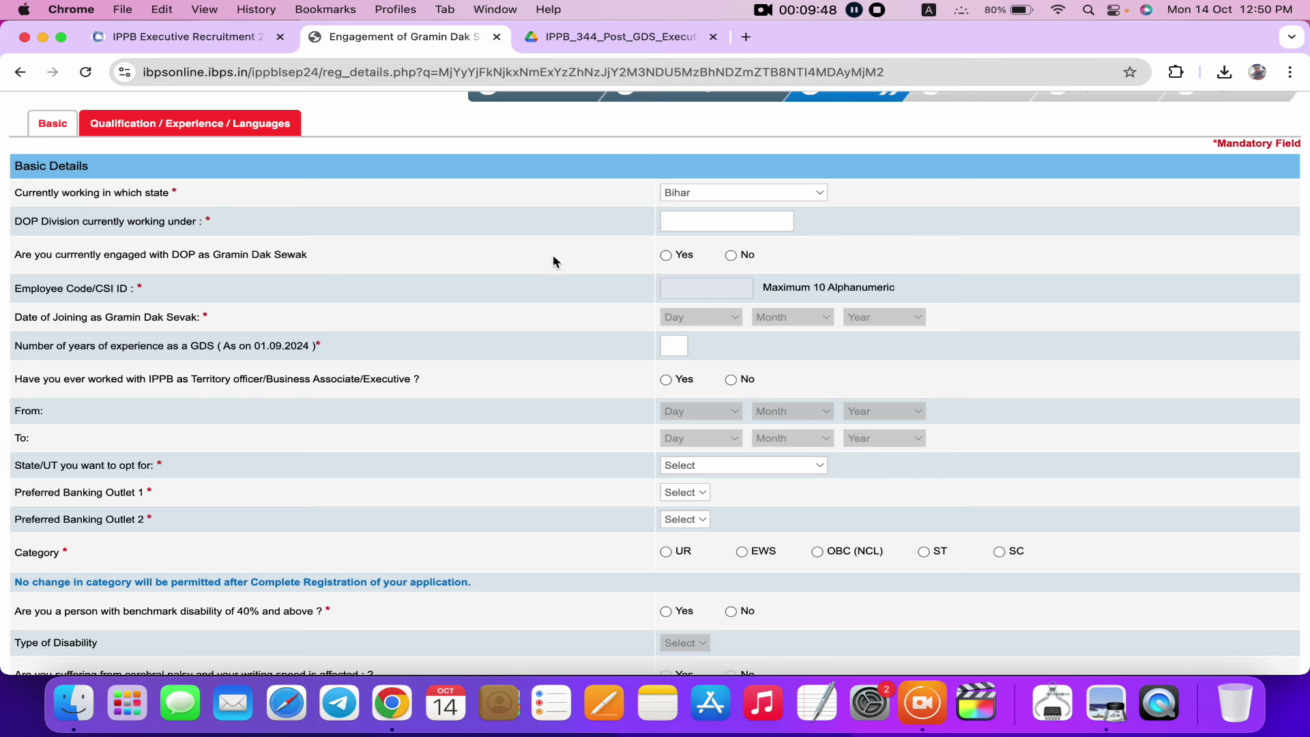
Step: Answer No to being currently engaged with DOP as Gramin Dak Sewak and to having ever worked with IPPB
left_click(666, 256)
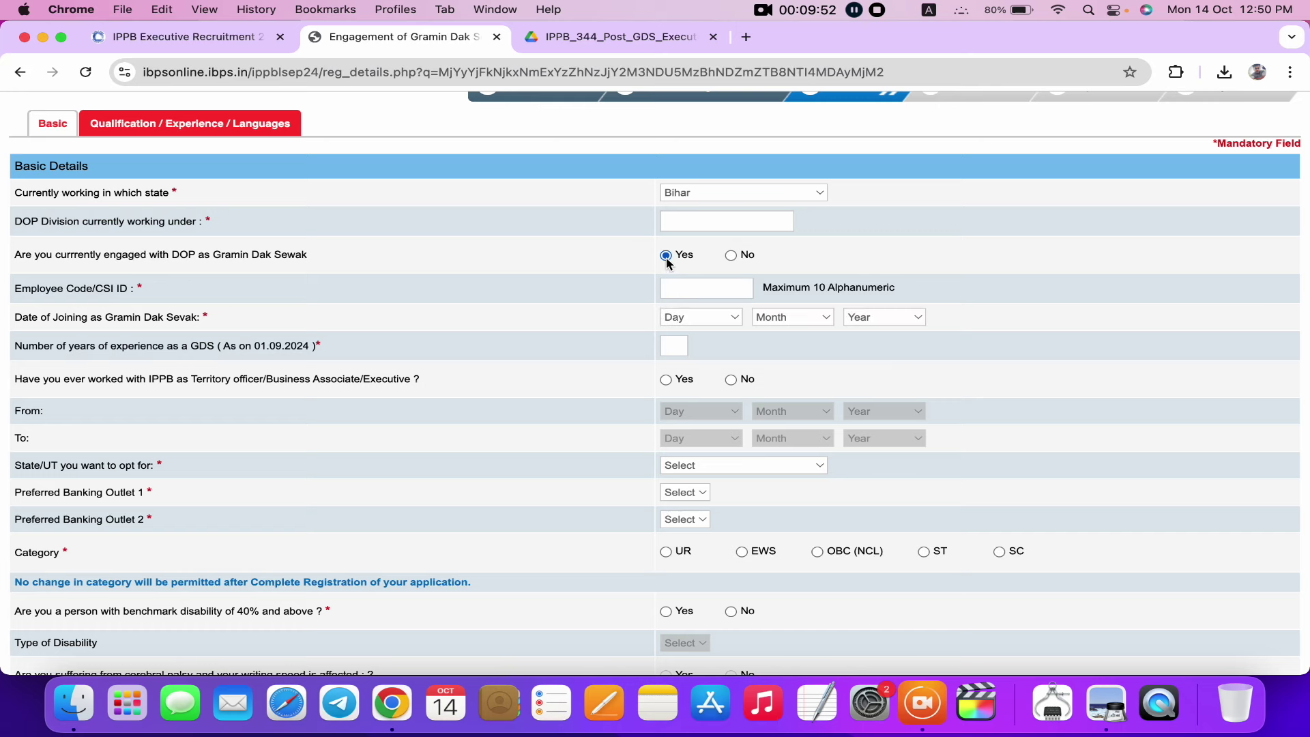
left_click(731, 256)
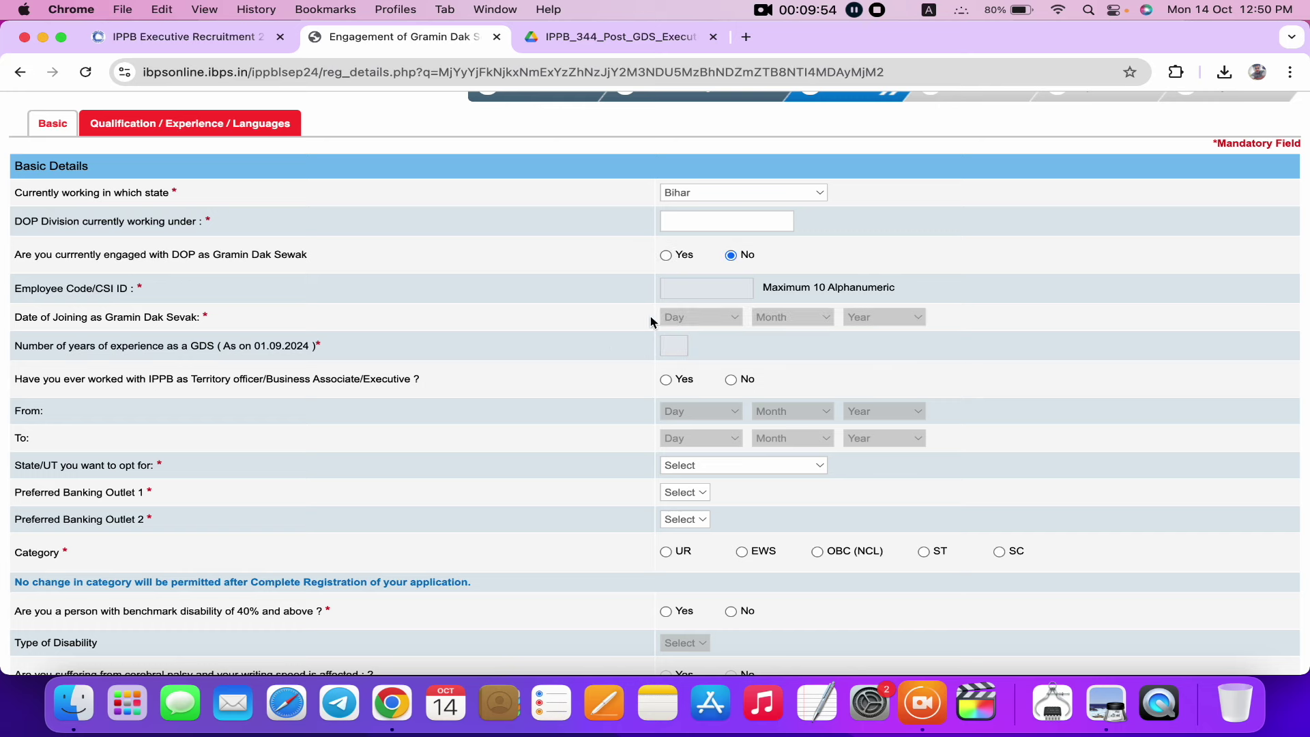
scroll(612, 351, "down", 4)
scroll(611, 354, "down", 1)
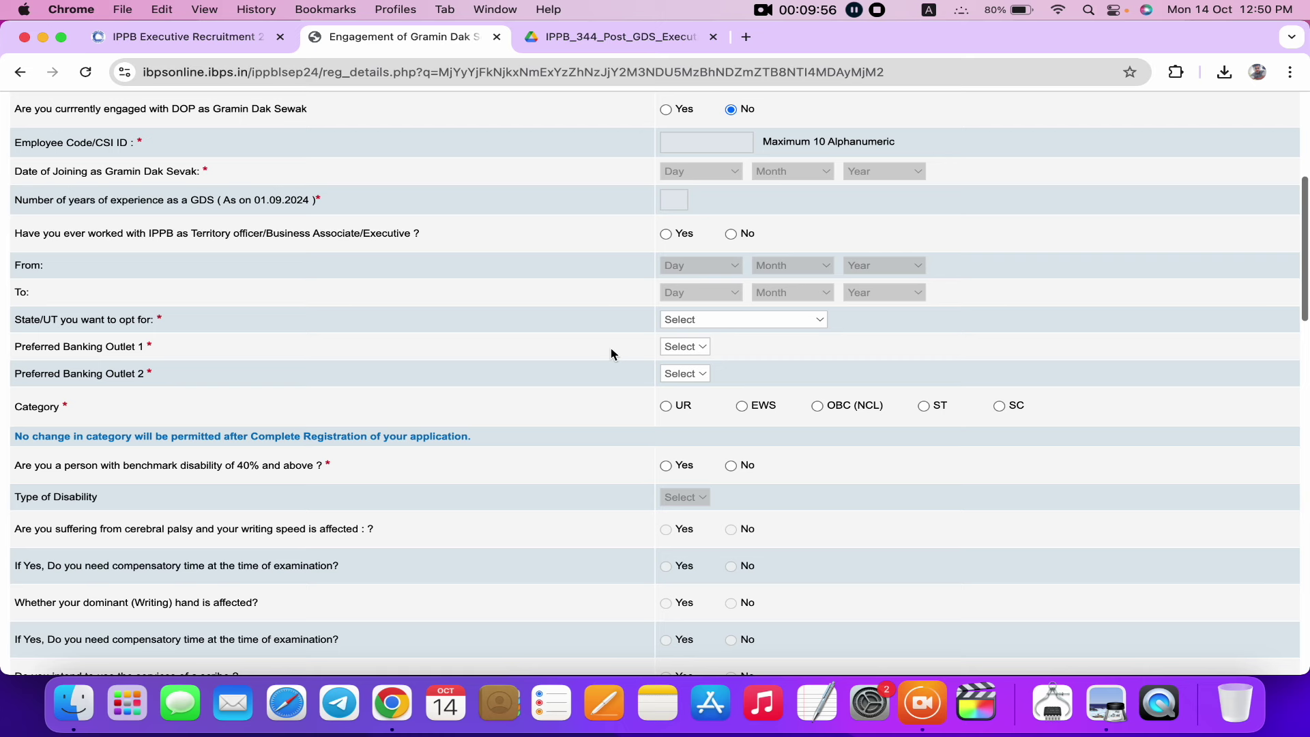
scroll(612, 353, "down", 1)
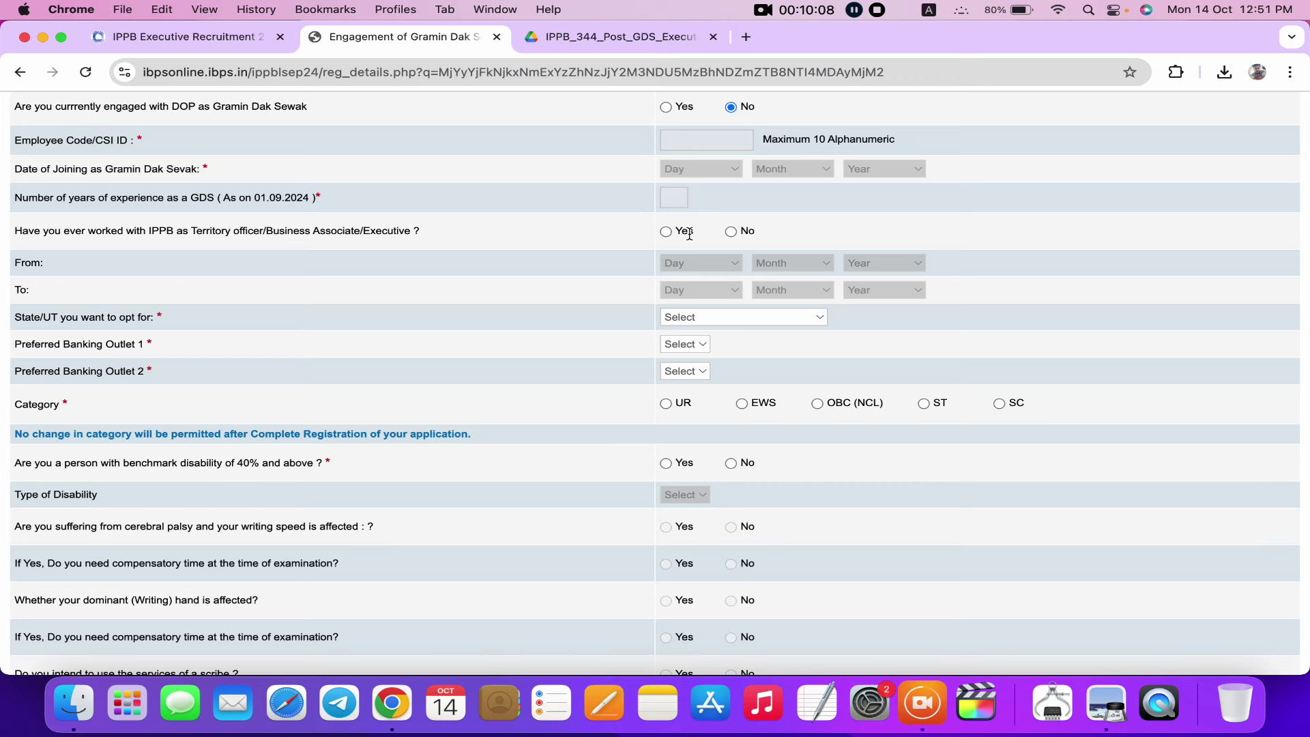
left_click(731, 232)
Step: Set the State/UT to opt for to Bihar in the Basic Details
scroll(648, 302, "down", 2)
scroll(648, 302, "down", 1)
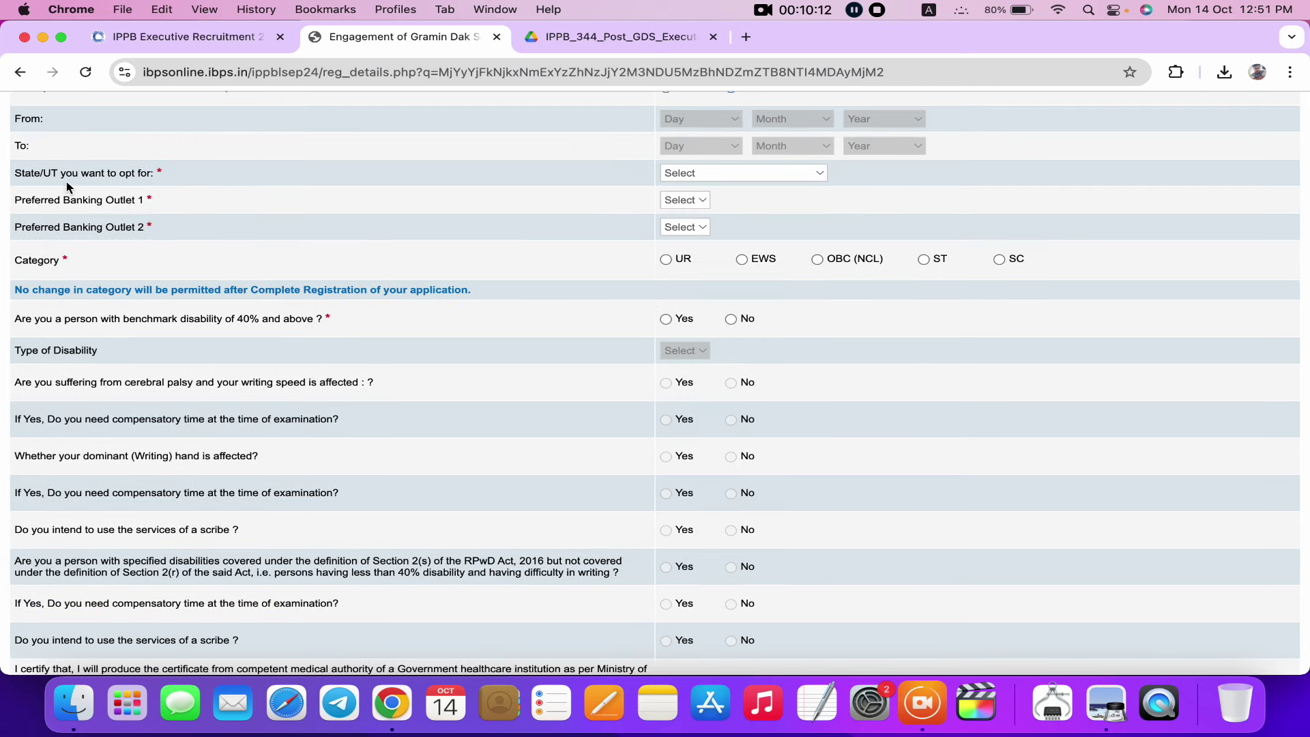
left_click(698, 176)
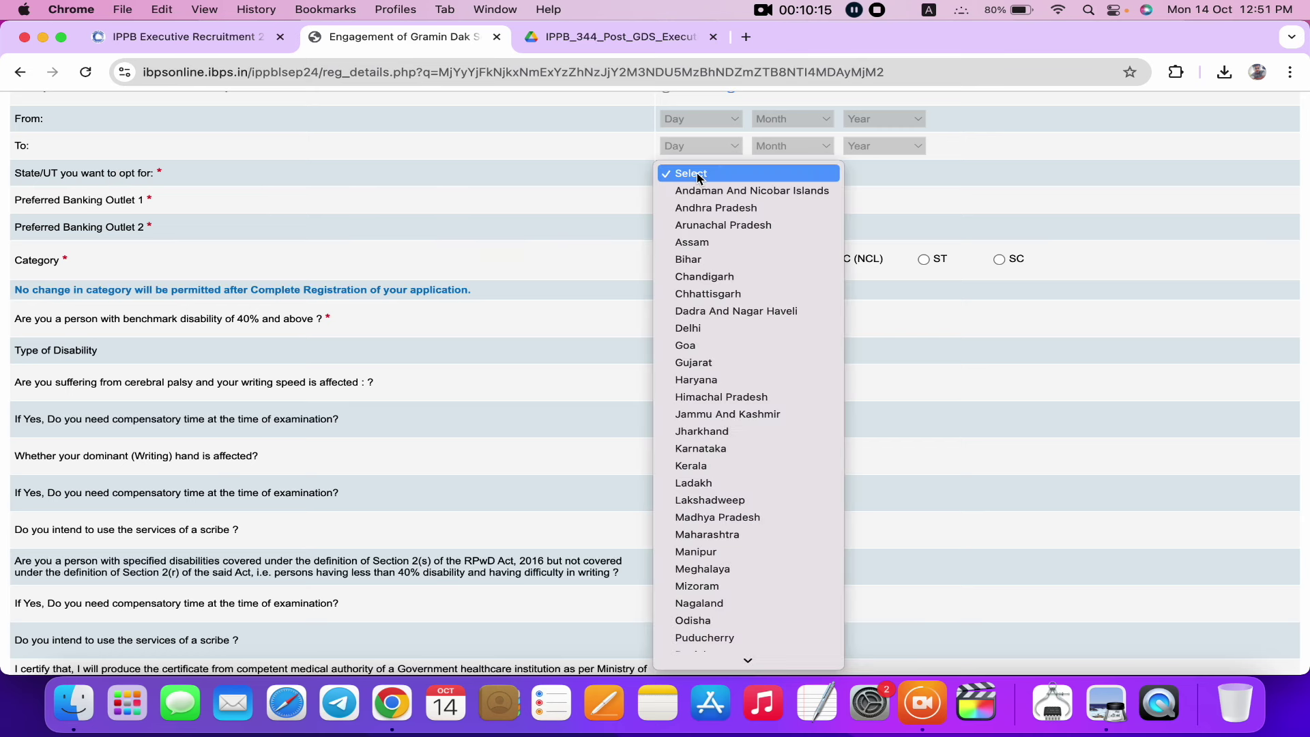
left_click(703, 262)
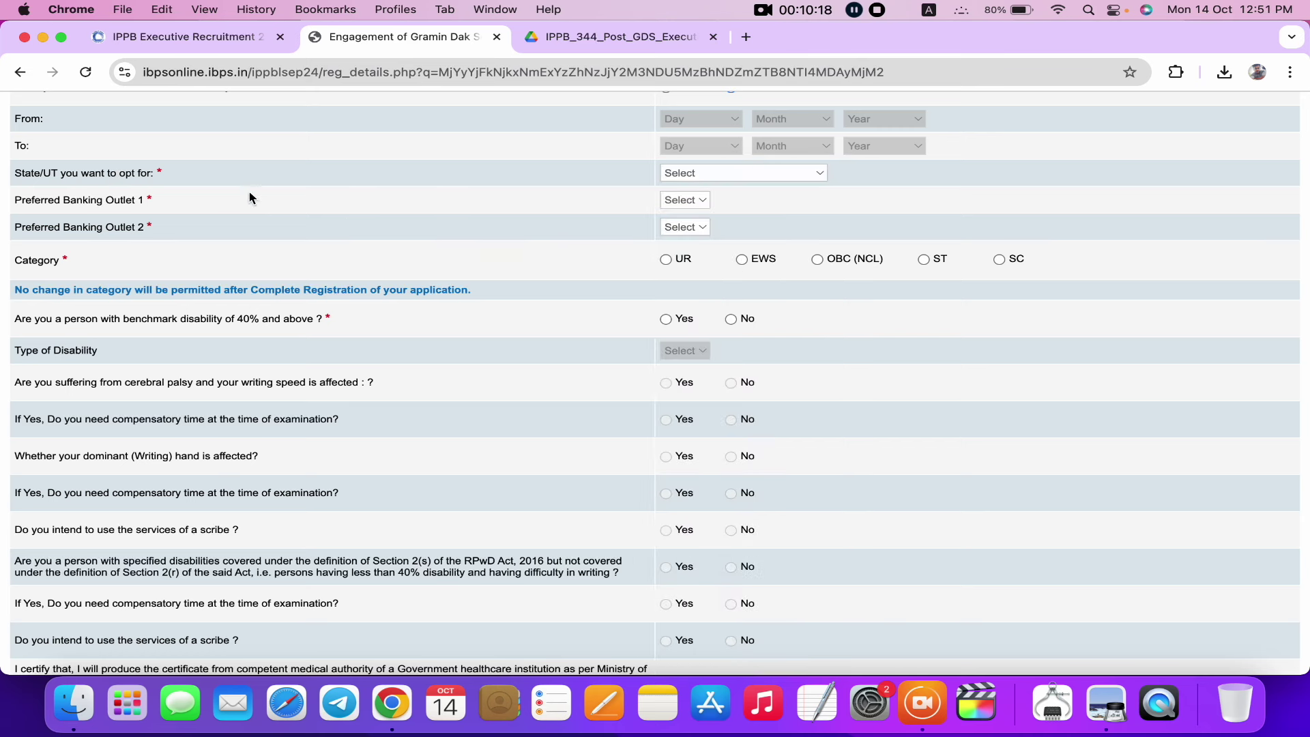
Step: Choose Begusarai as Preferred Banking Outlet 1 and Bhagalpur as Preferred Banking Outlet 2
left_click(685, 201)
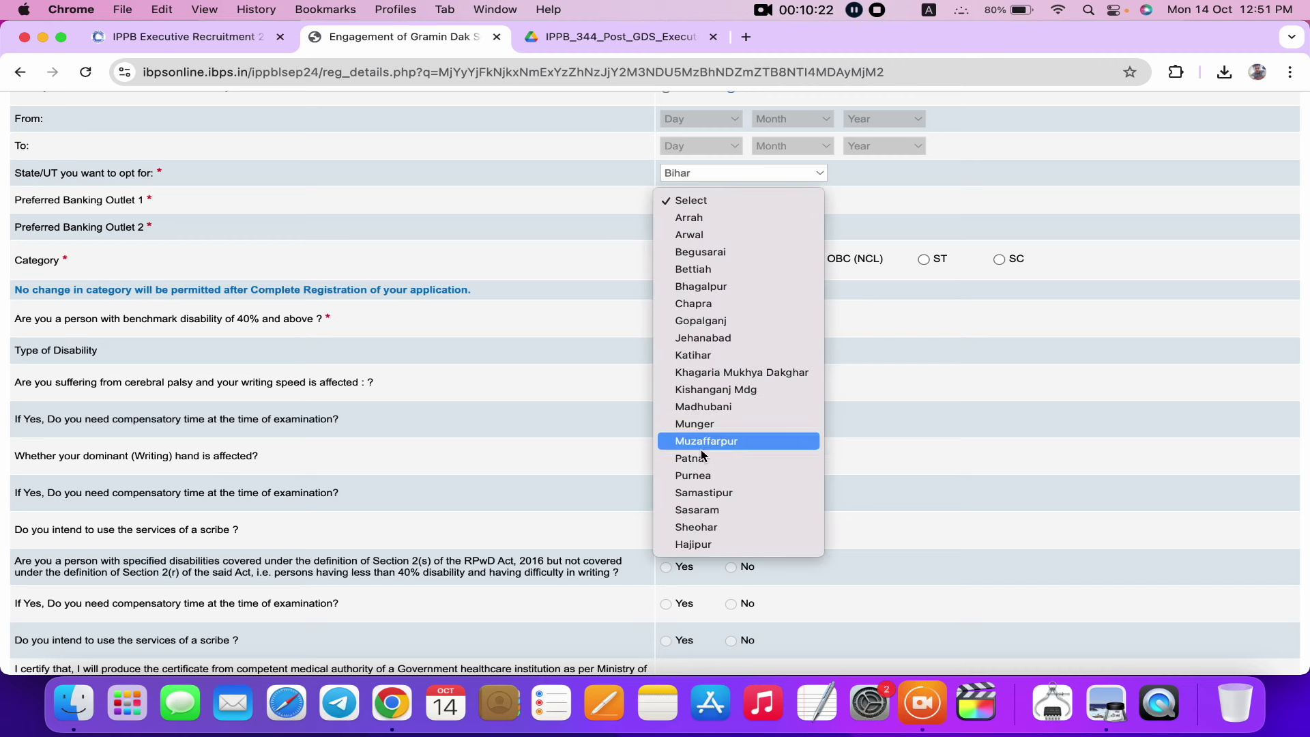
left_click(694, 253)
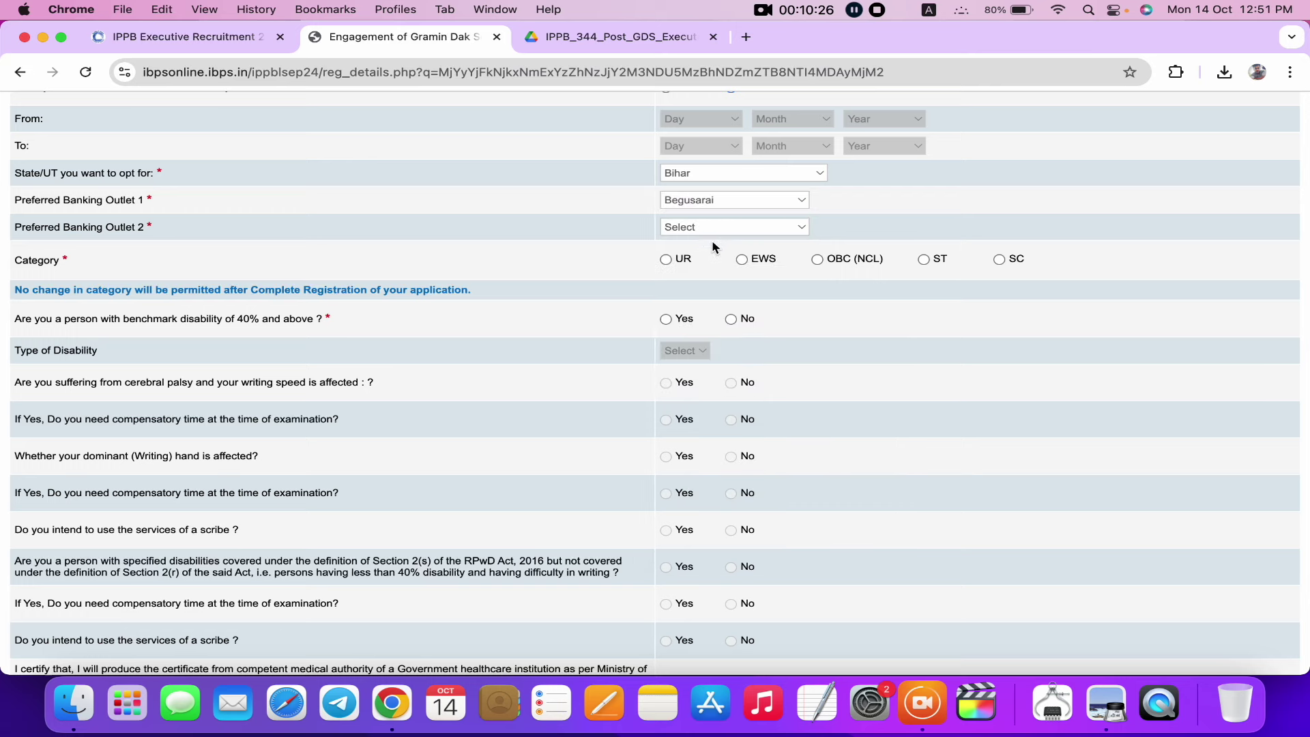
left_click(713, 228)
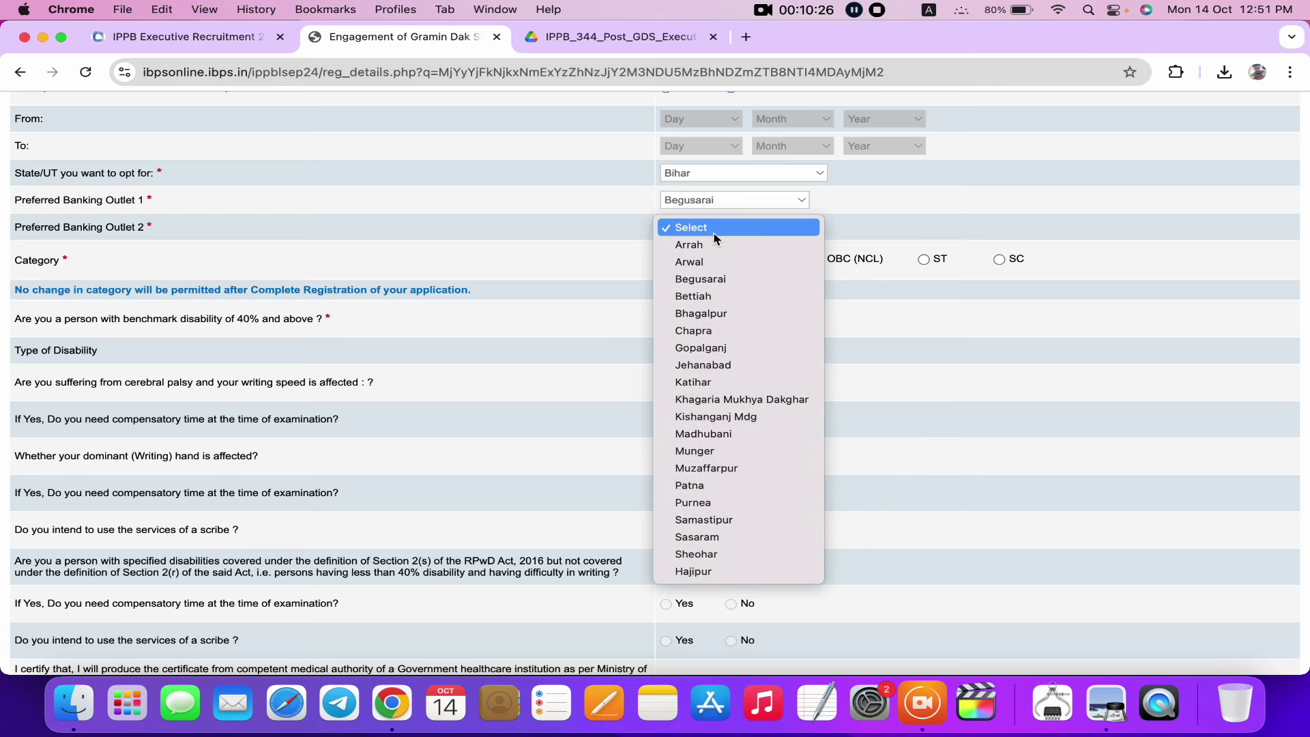
left_click(709, 318)
Step: Set the category to UR and answer No to the benchmark disability and the RPwD Act specified disabilities questions
scroll(697, 271, "down", 1)
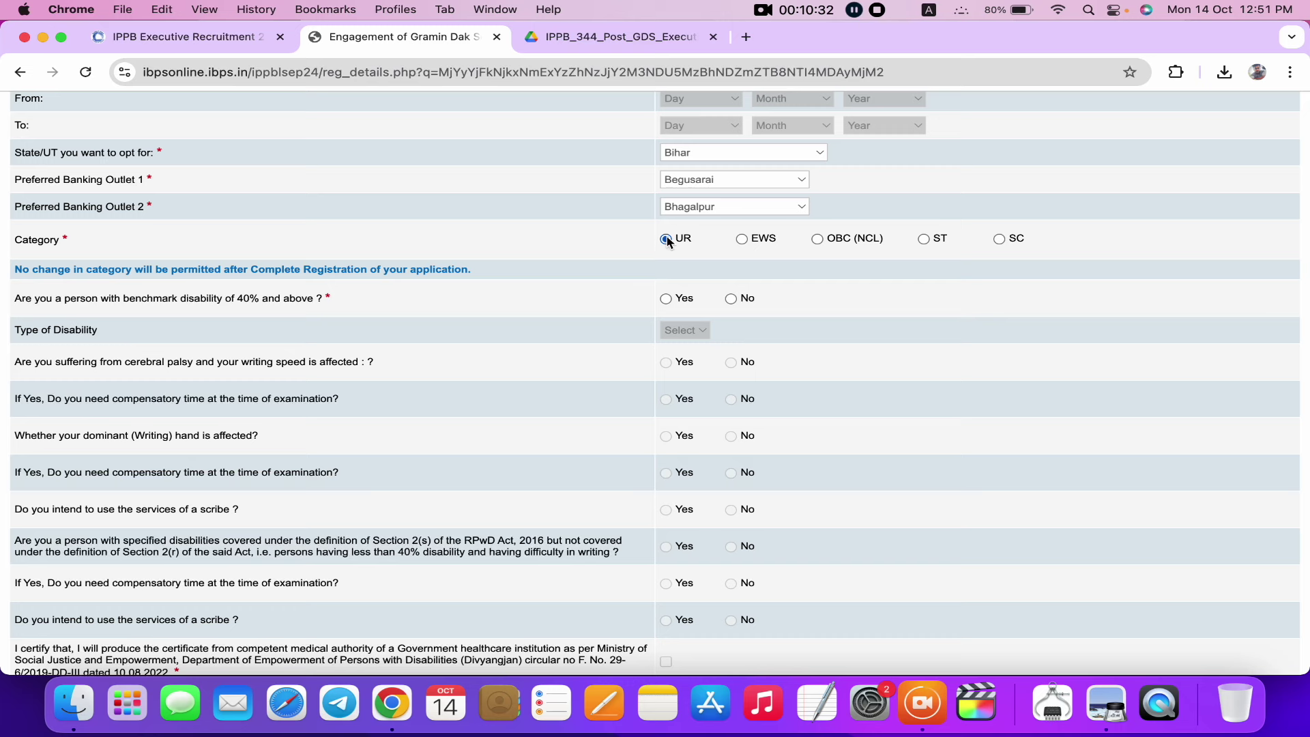
left_click(666, 239)
left_click(731, 299)
scroll(708, 391, "down", 6)
scroll(707, 398, "up", 1)
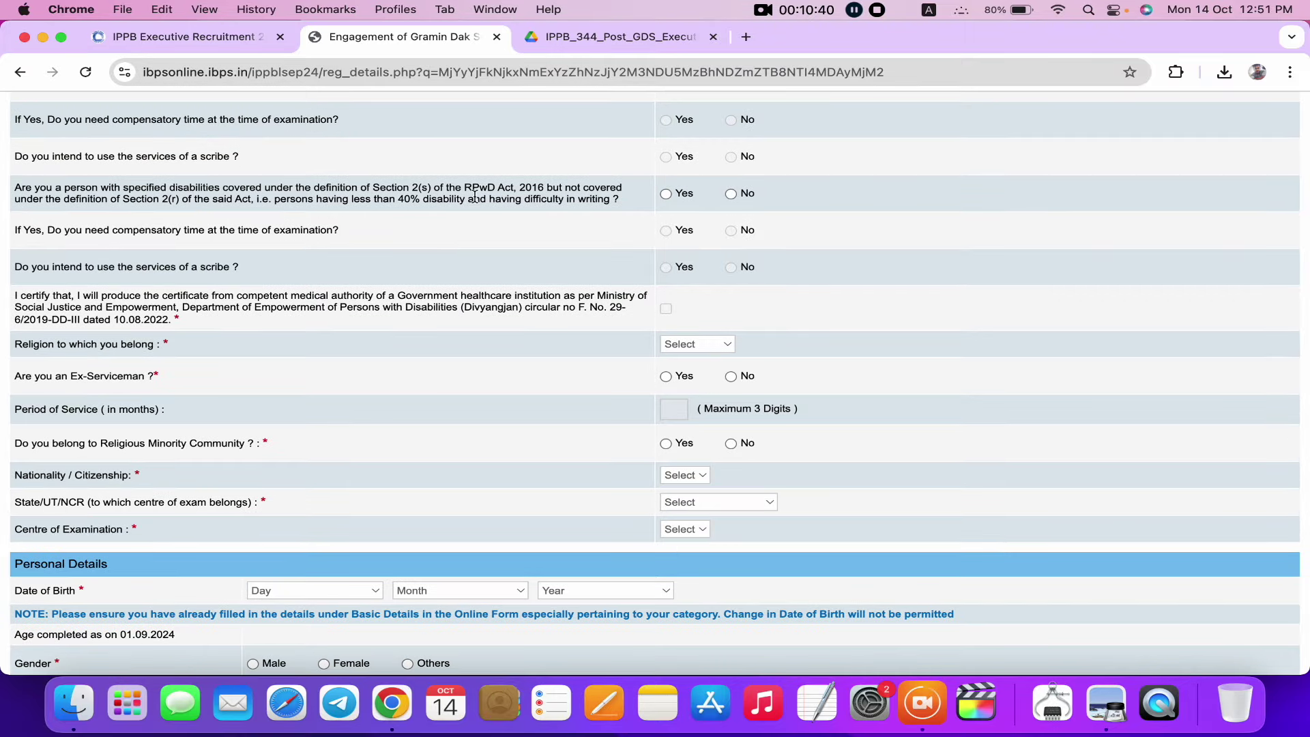
left_click(731, 195)
Step: Set the religion to Hindu and answer No to being an ex-serviceman and to belonging to a religious minority community
scroll(639, 265, "down", 2)
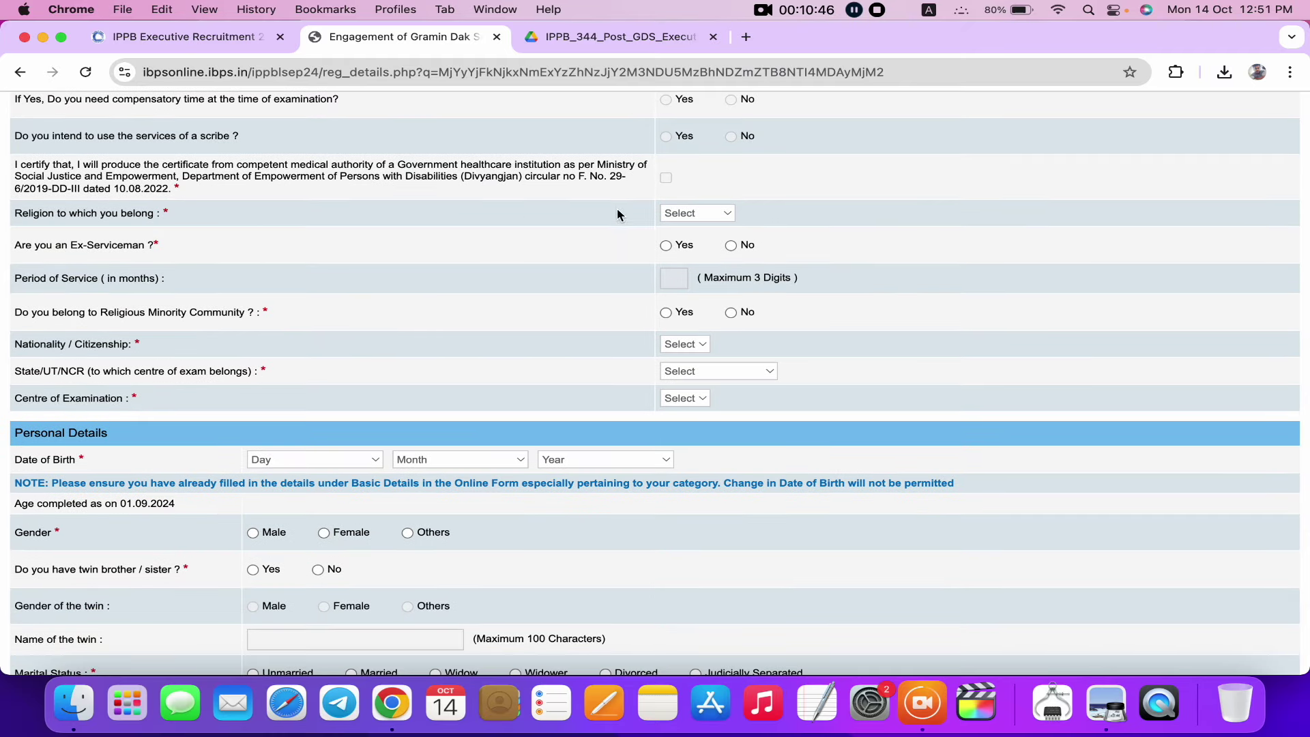
left_click(691, 213)
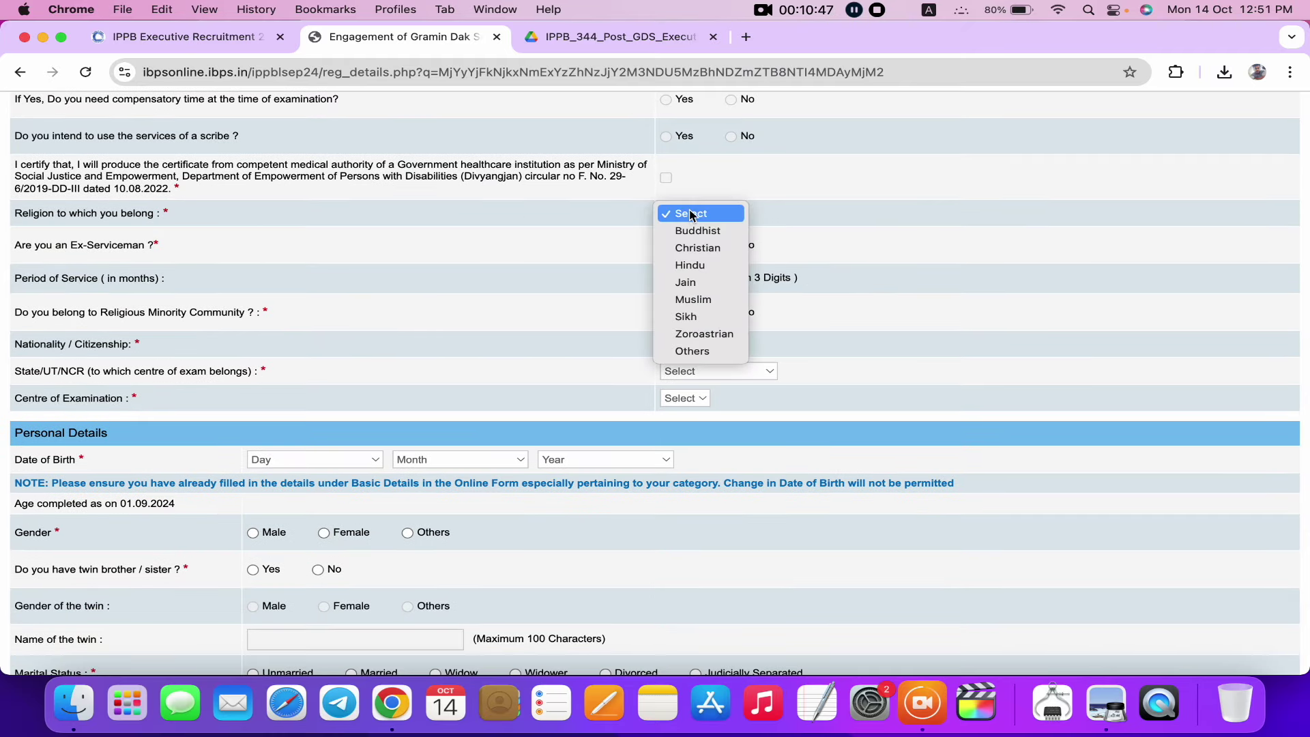
left_click(686, 272)
scroll(445, 277, "down", 1)
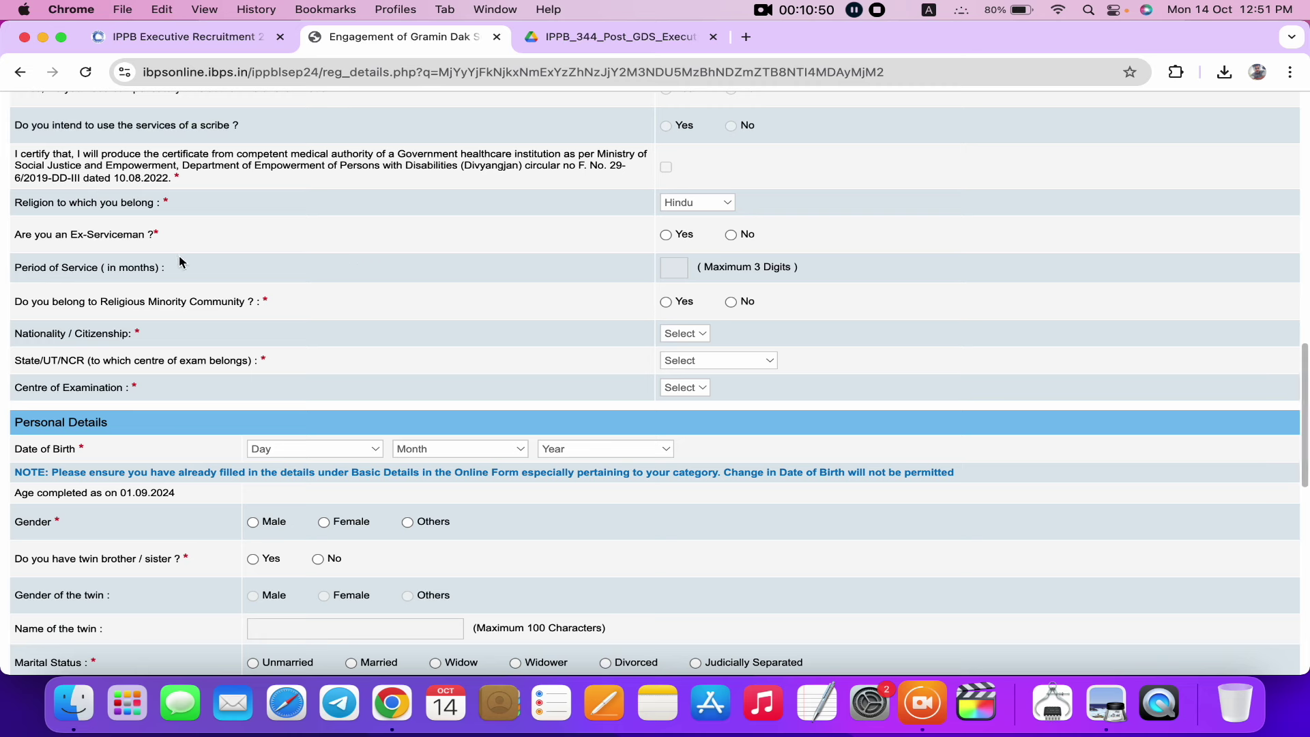
left_click(732, 235)
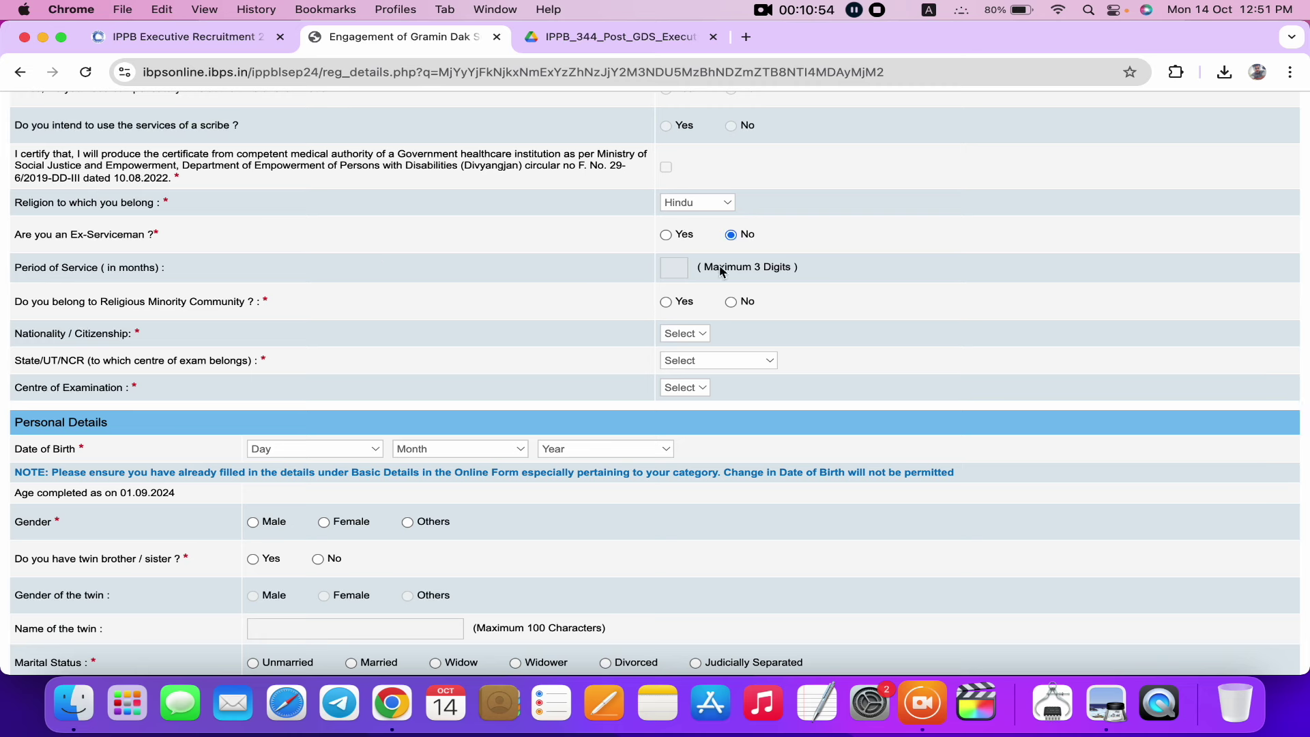
Step: Set the nationality to Indian and choose Bihar with Patna (Bihar) as the centre of examination
scroll(691, 321, "down", 1)
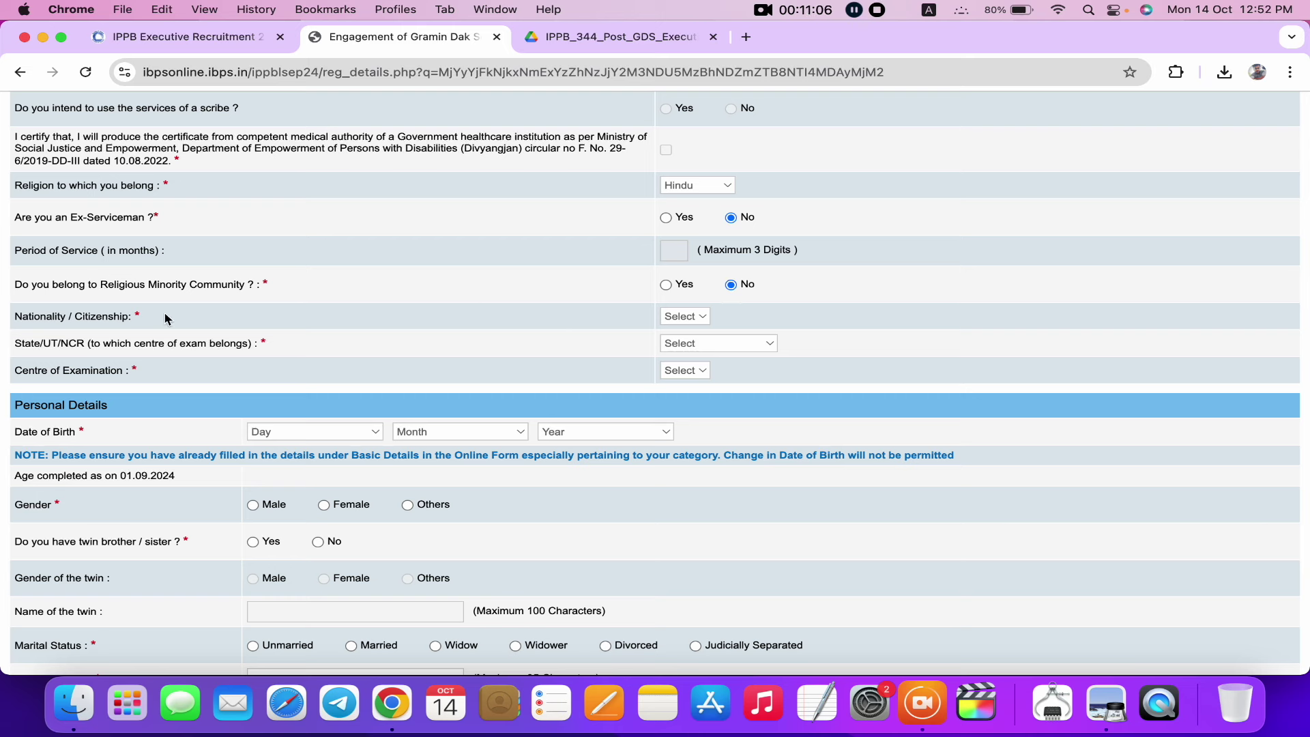
left_click(682, 315)
left_click(755, 353)
left_click(689, 430)
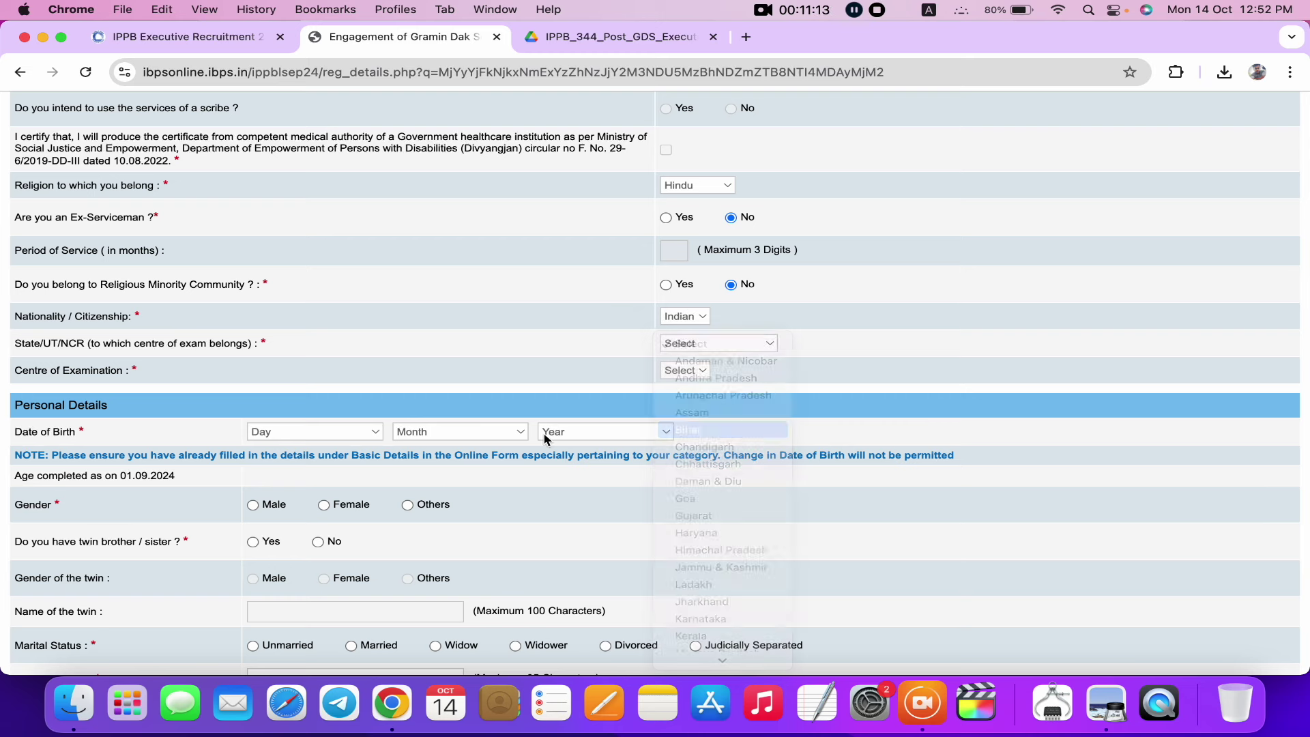
left_click(692, 372)
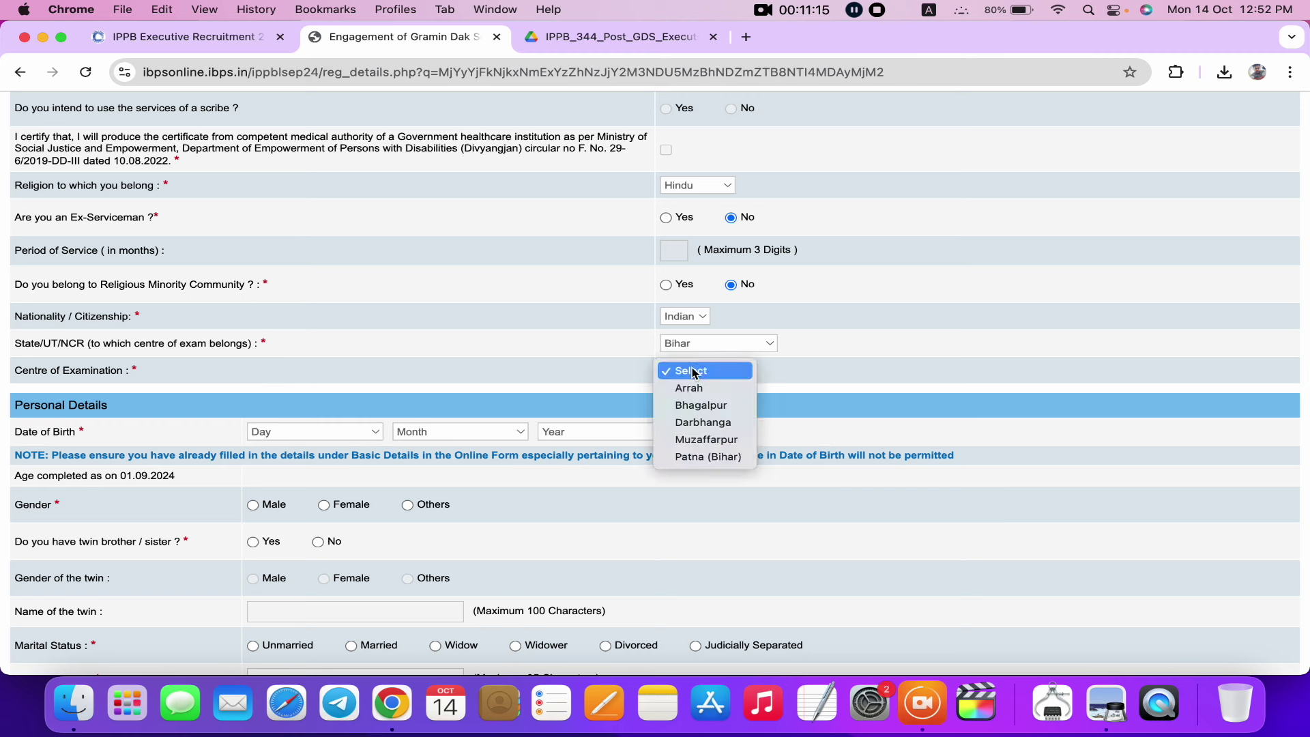
left_click(687, 457)
Step: Enter the candidate's date of birth in the Personal Details
scroll(688, 454, "down", 3)
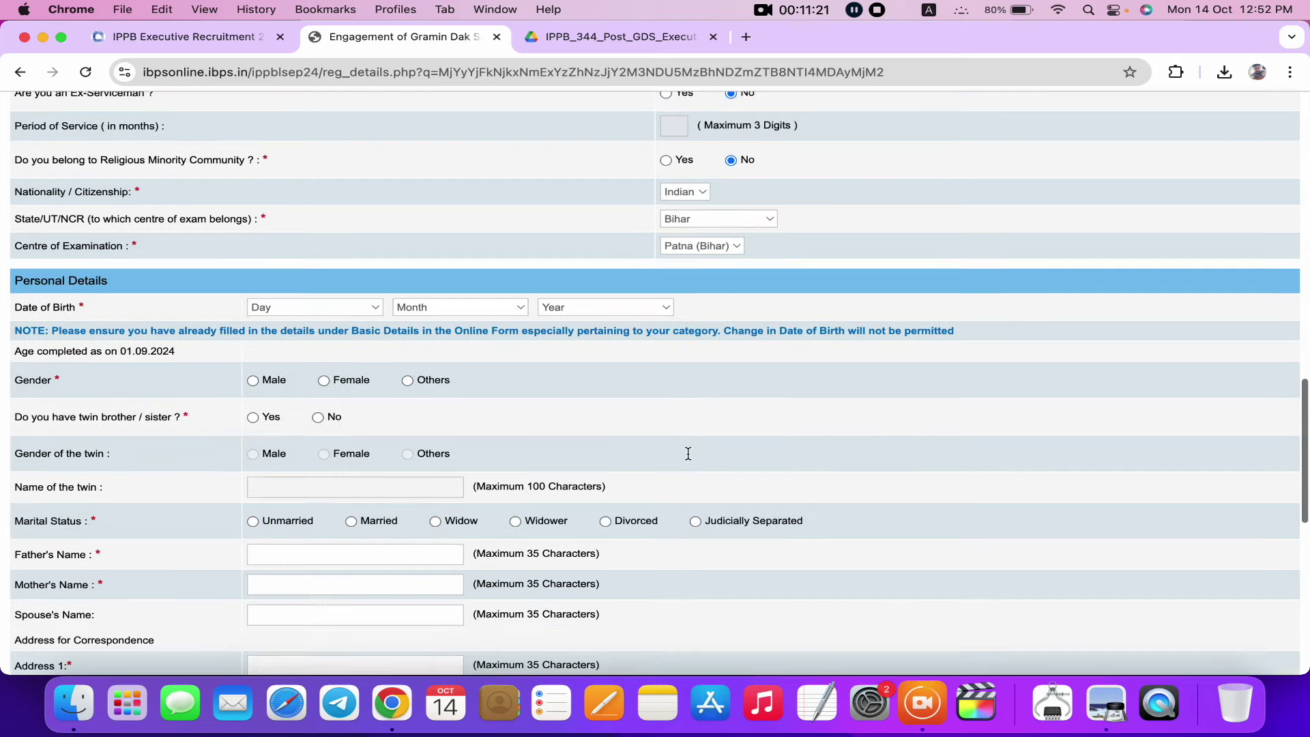
scroll(508, 423, "down", 1)
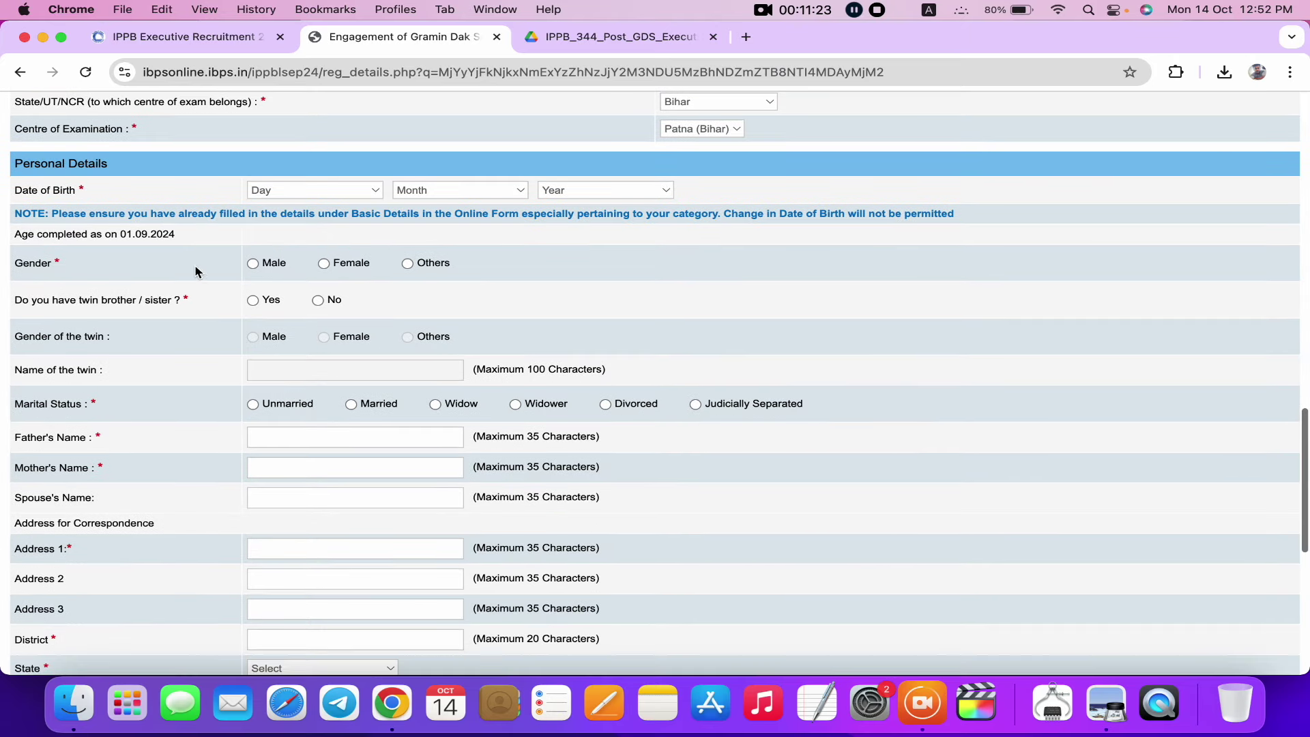
left_click(330, 193)
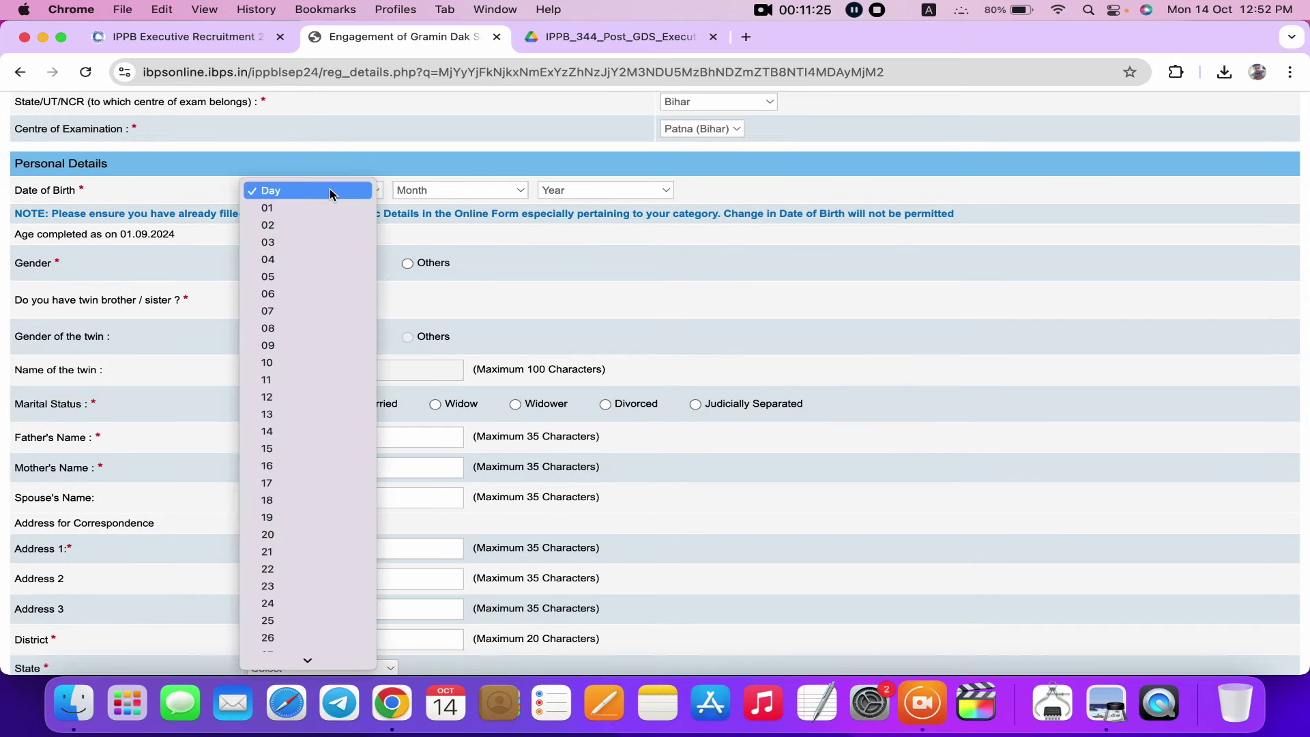
left_click(298, 264)
left_click(463, 193)
left_click(431, 260)
left_click(575, 189)
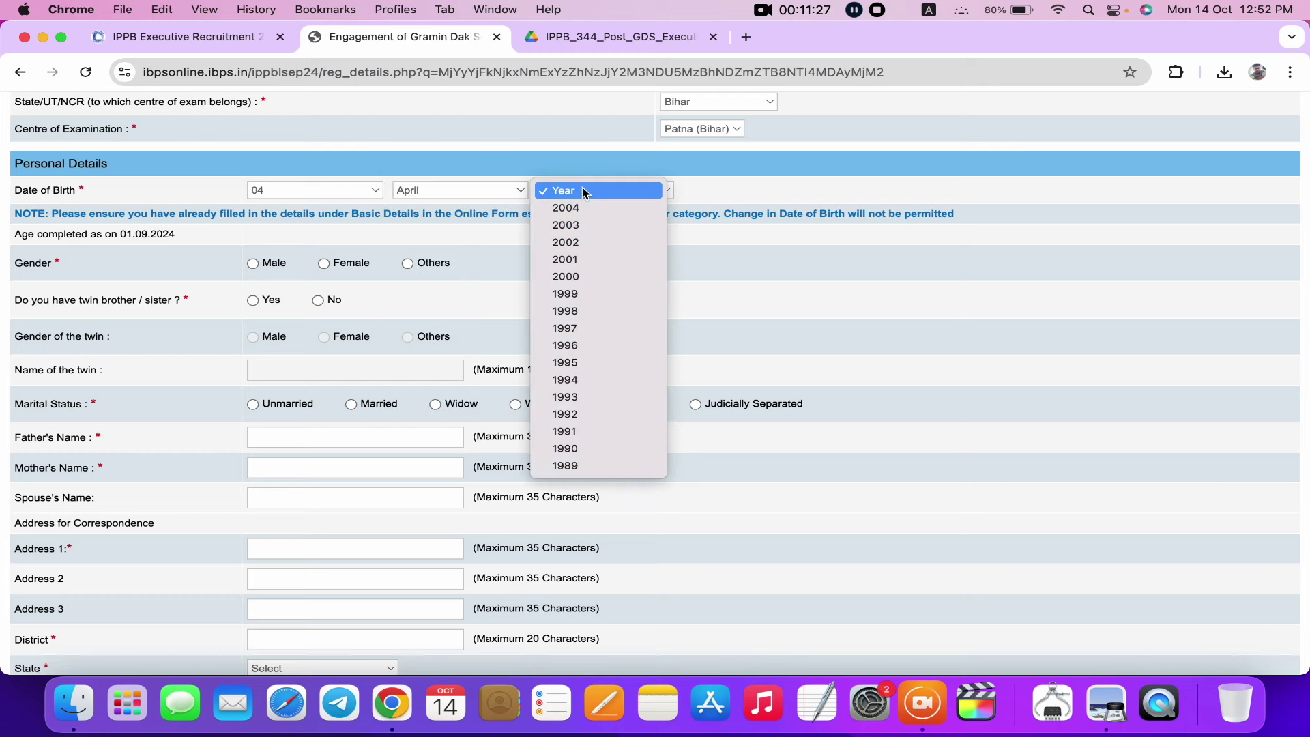
left_click(578, 293)
Step: Set the gender to Male and answer No to having a twin brother or sister
scroll(436, 436, "down", 1)
scroll(423, 445, "down", 1)
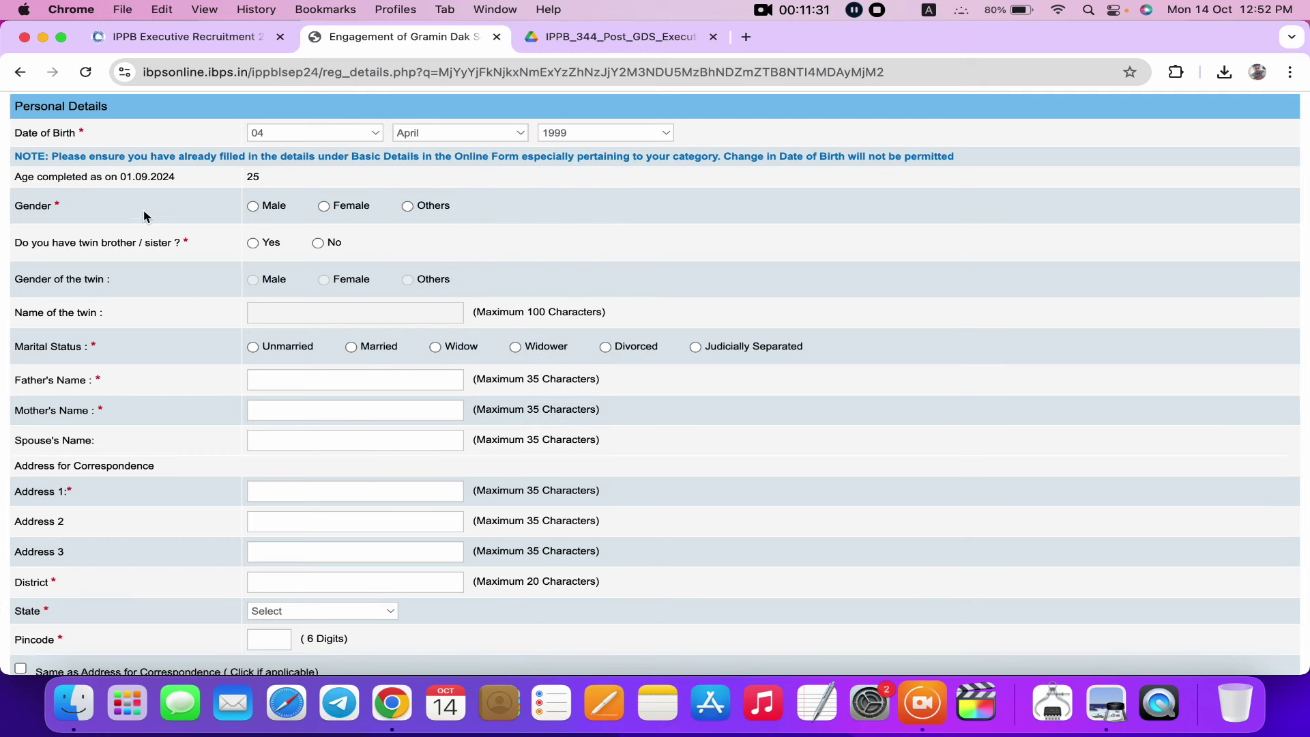
left_click(252, 207)
left_click(318, 243)
Step: Review the marital status, family name, address, GST invoicing and application fee fields, and try to save and continue
scroll(324, 301, "down", 5)
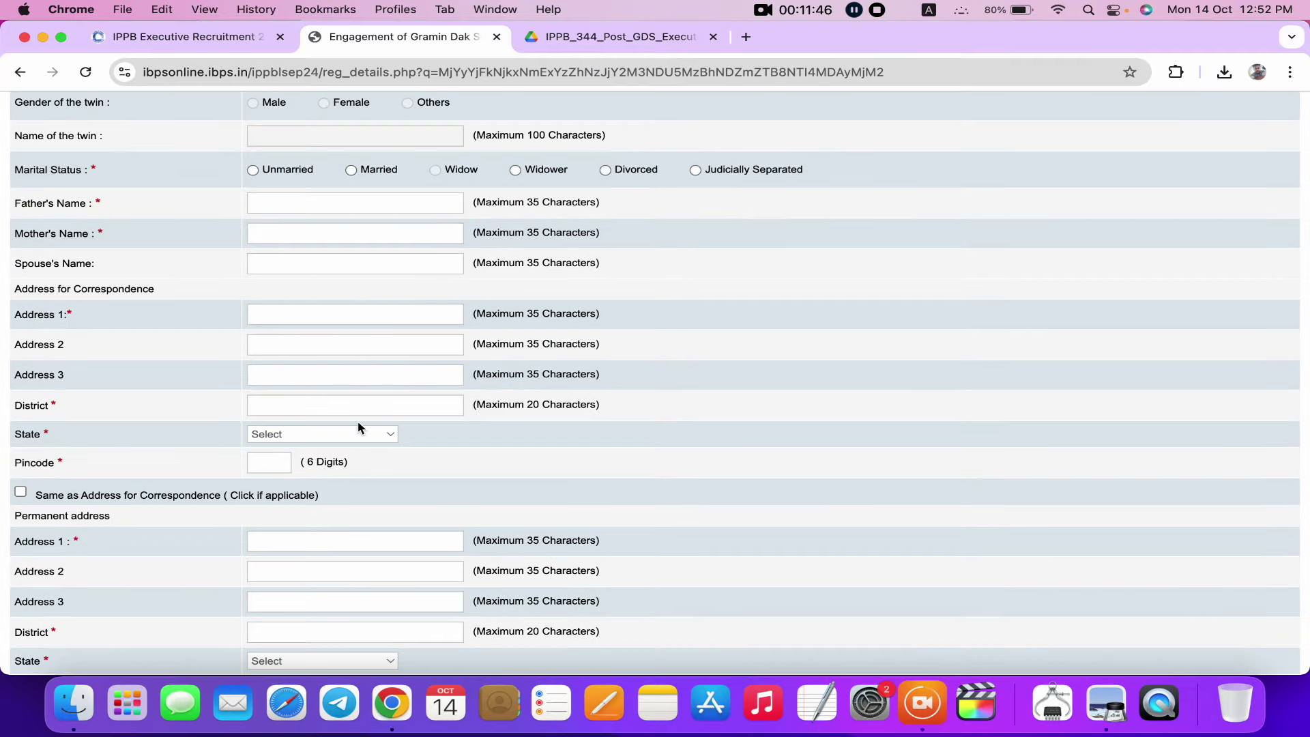
scroll(358, 428, "down", 7)
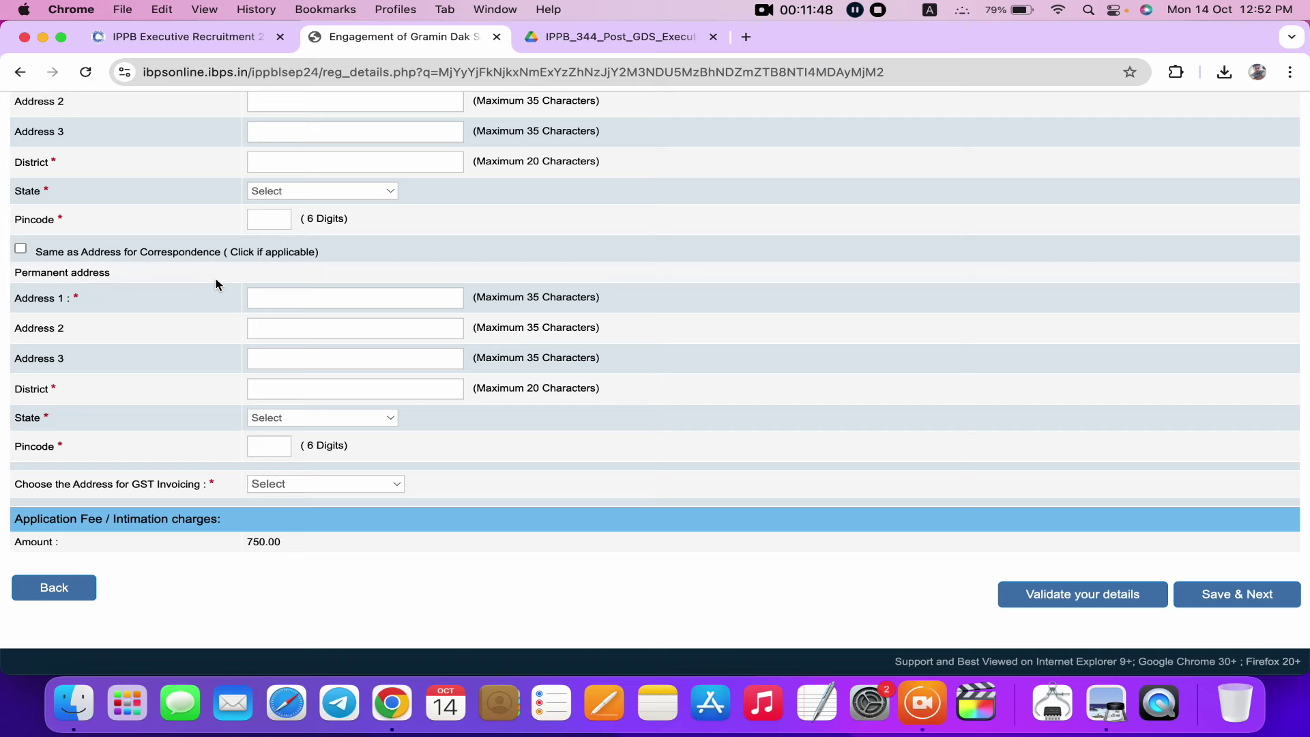
scroll(27, 398, "up", 3)
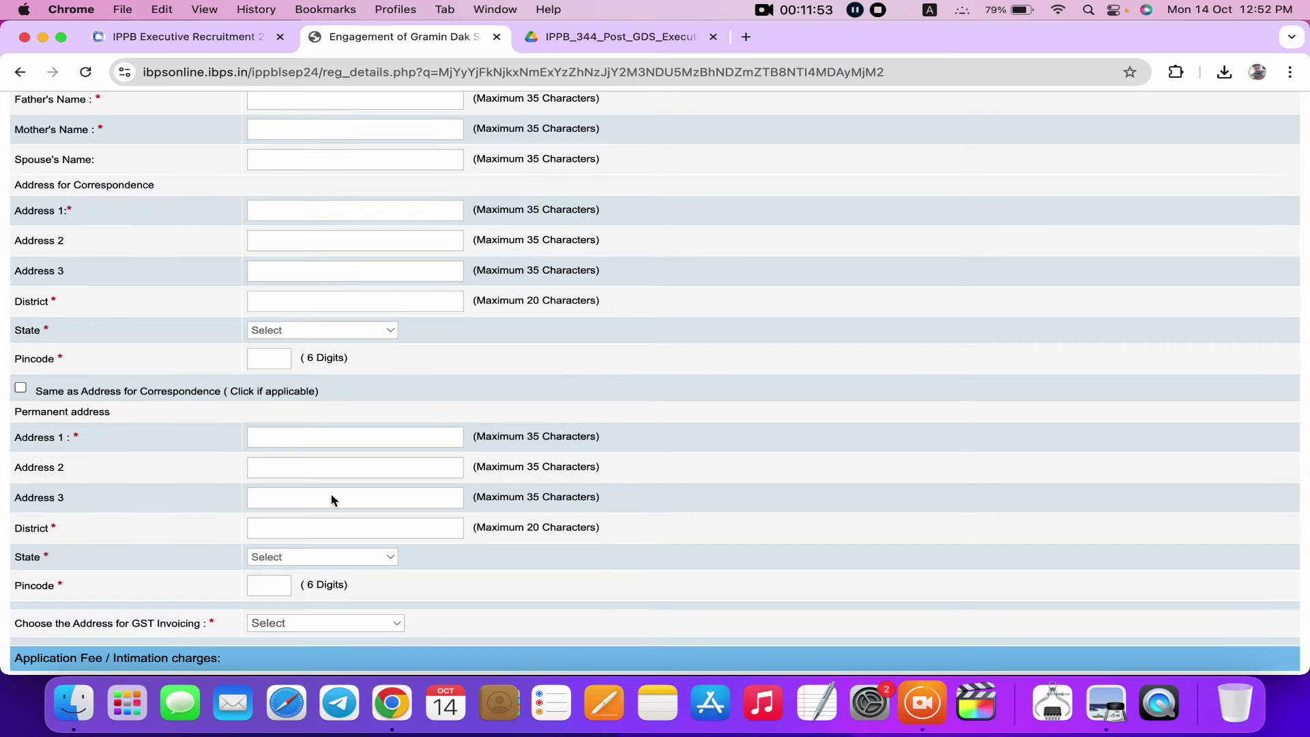
scroll(431, 540, "down", 3)
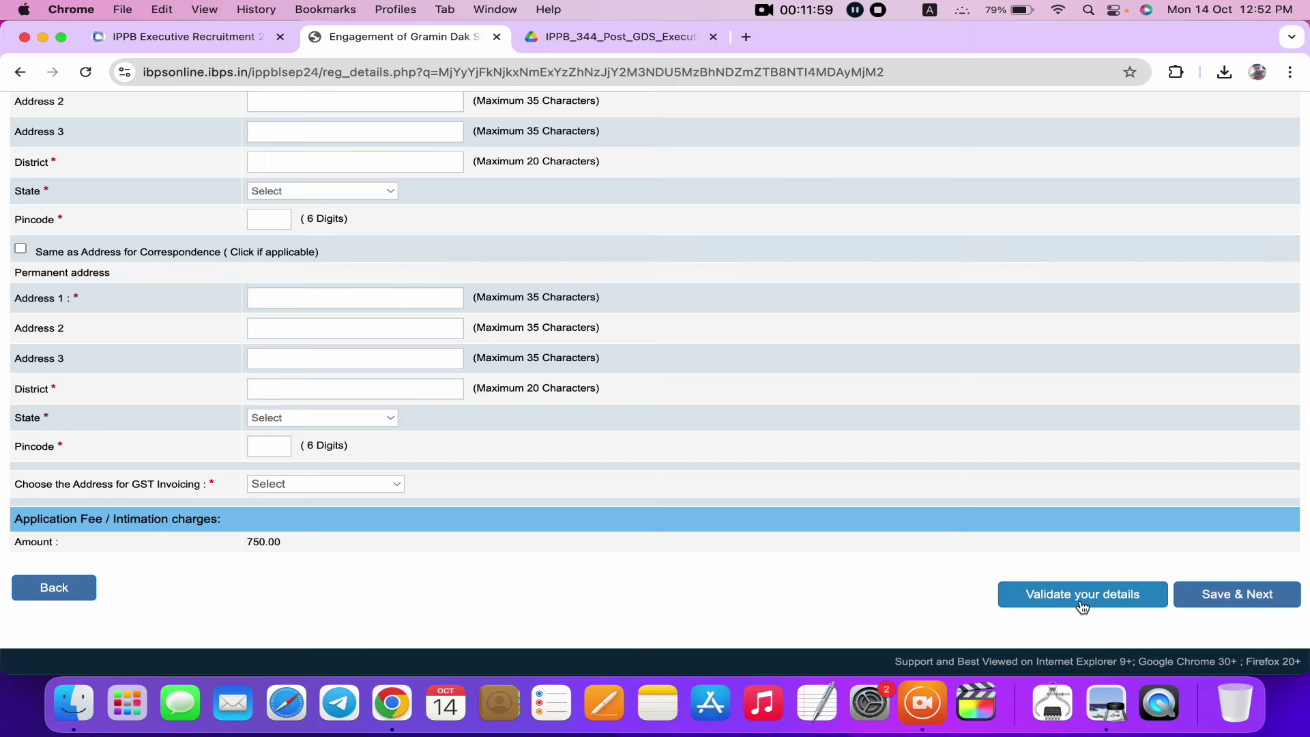
left_click(1253, 608)
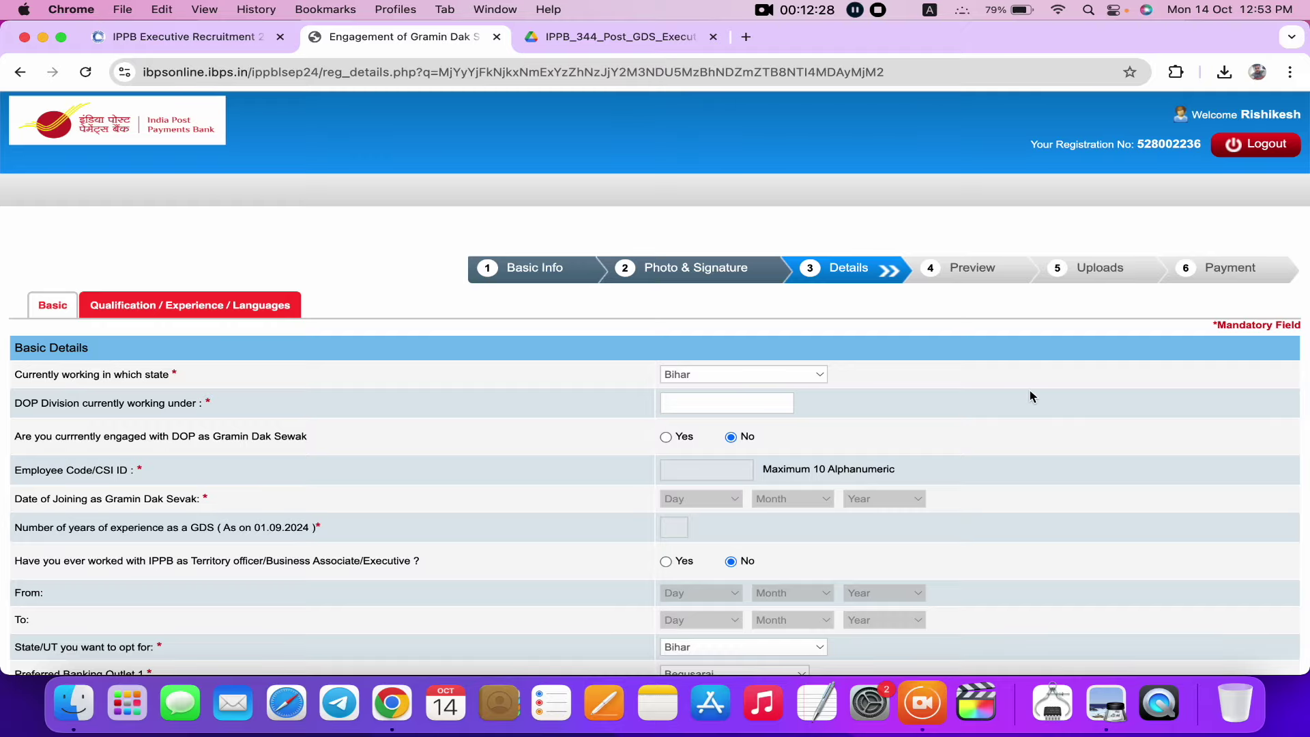
scroll(1030, 394, "down", 1)
scroll(1031, 392, "up", 2)
Step: Return to the IPPB Executive Recruitment 2024 article and go to its Telegram and WhatsApp group links
left_click(207, 43)
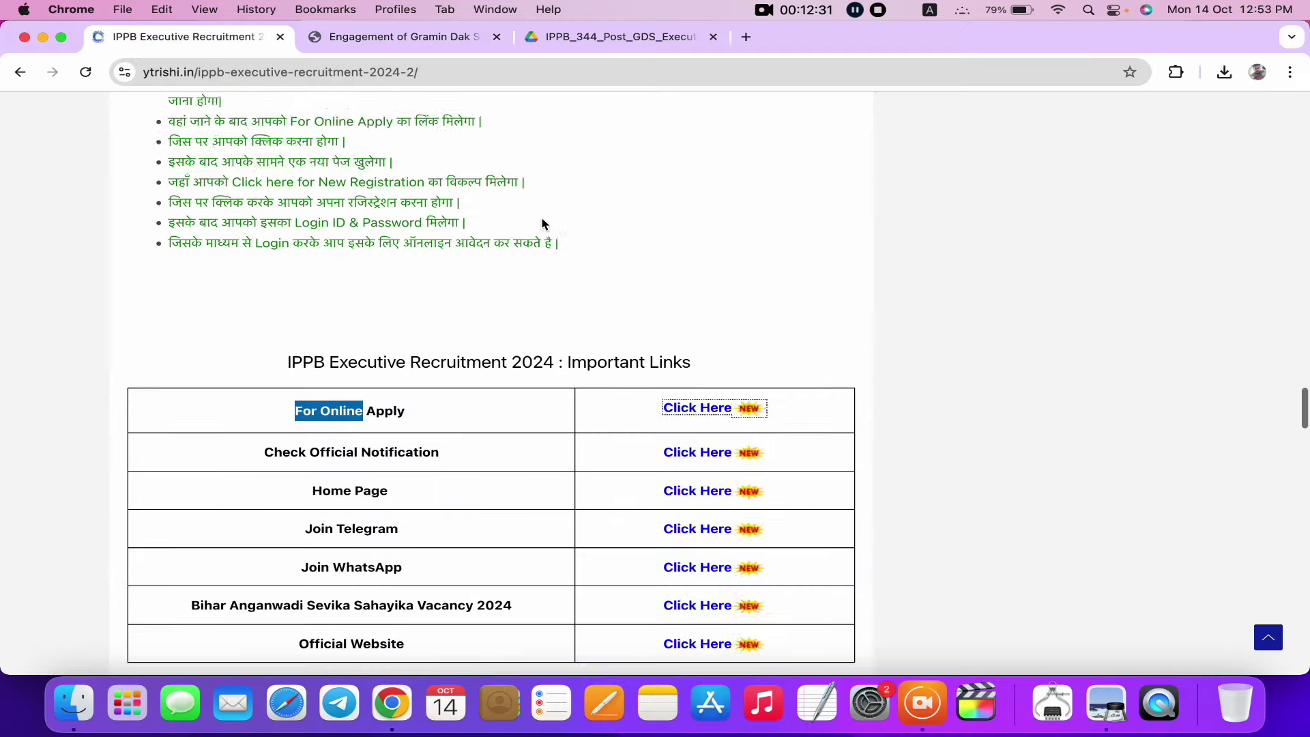
scroll(543, 224, "up", 15)
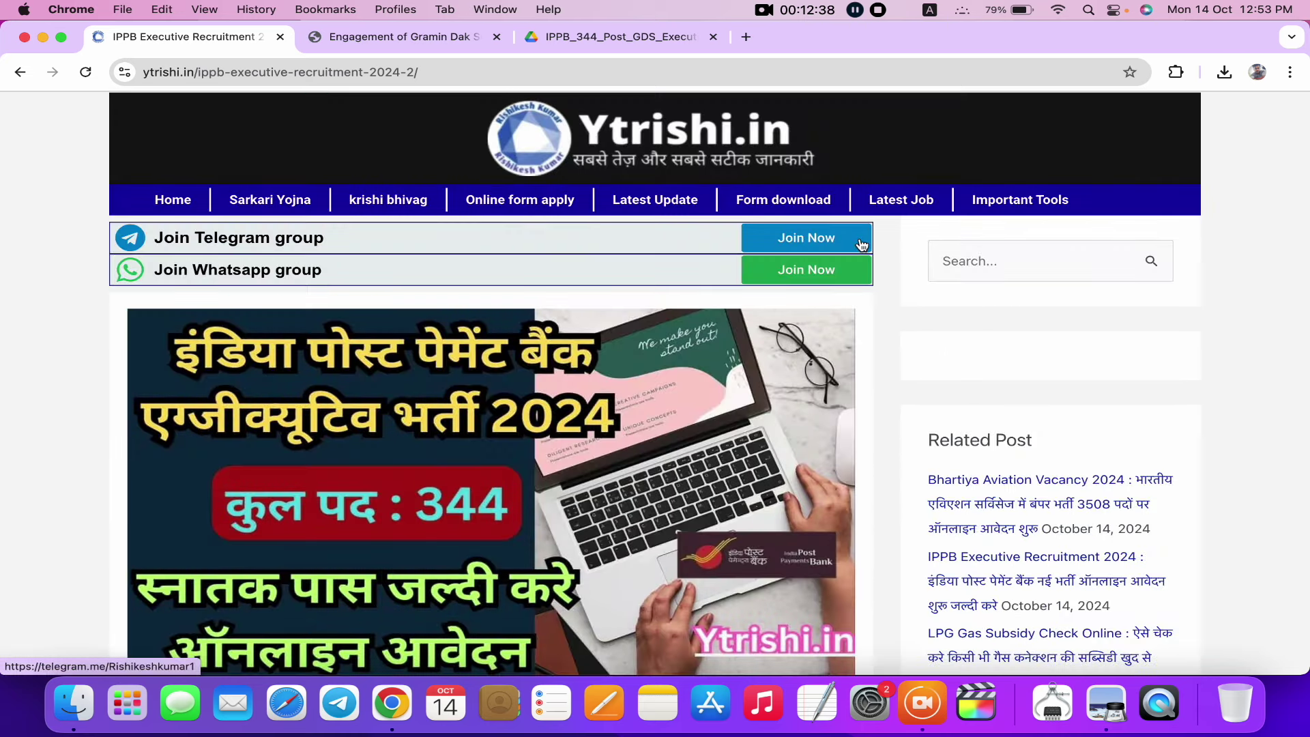